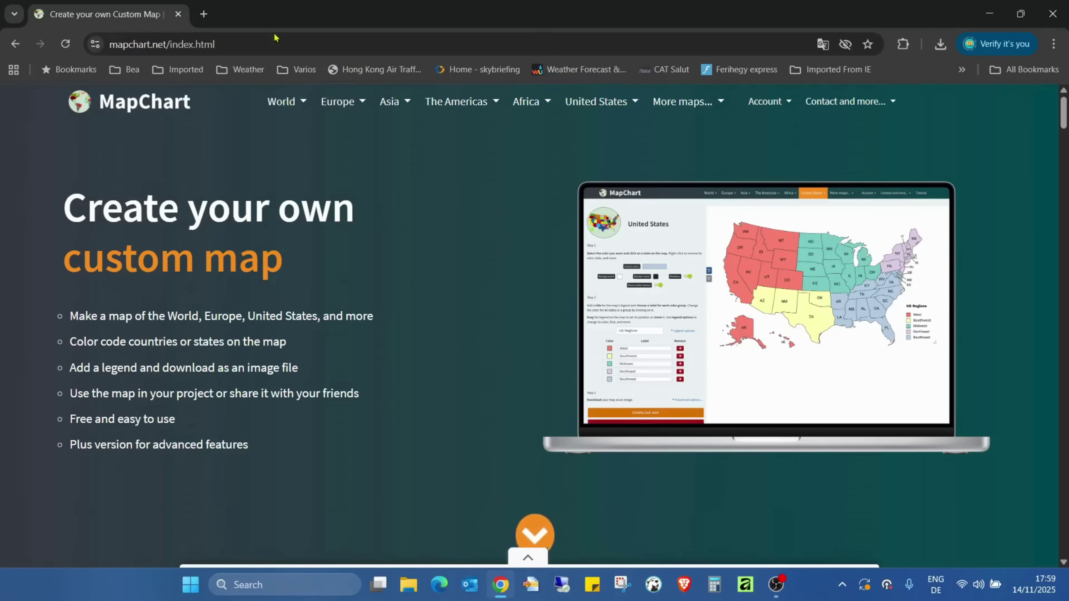
- Open the simple world map of countries
{"action": "left_click", "coordinate": [292, 109]}
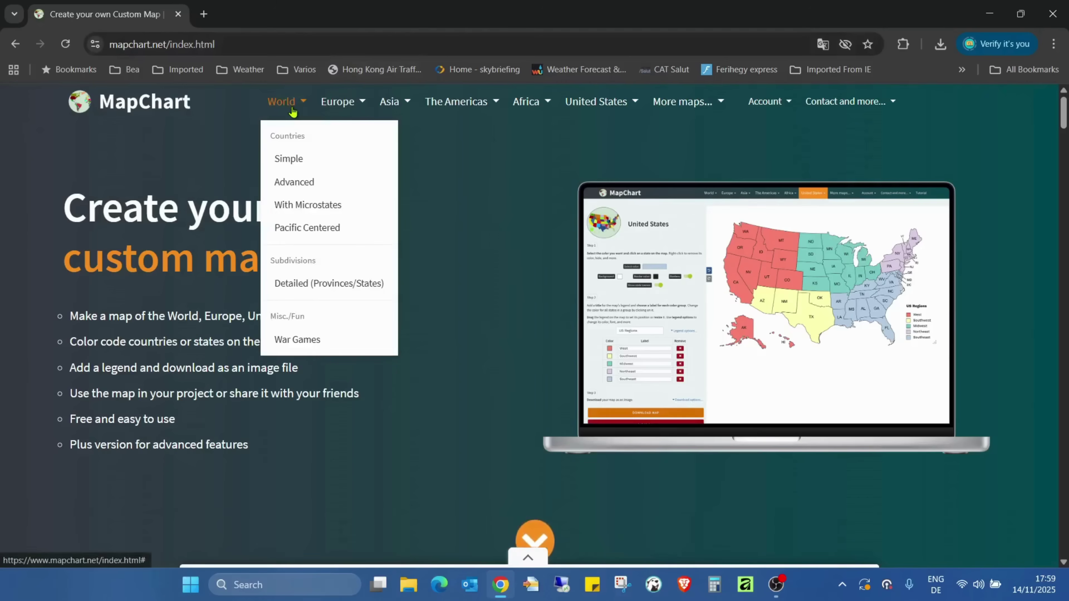
{"action": "left_click", "coordinate": [298, 159]}
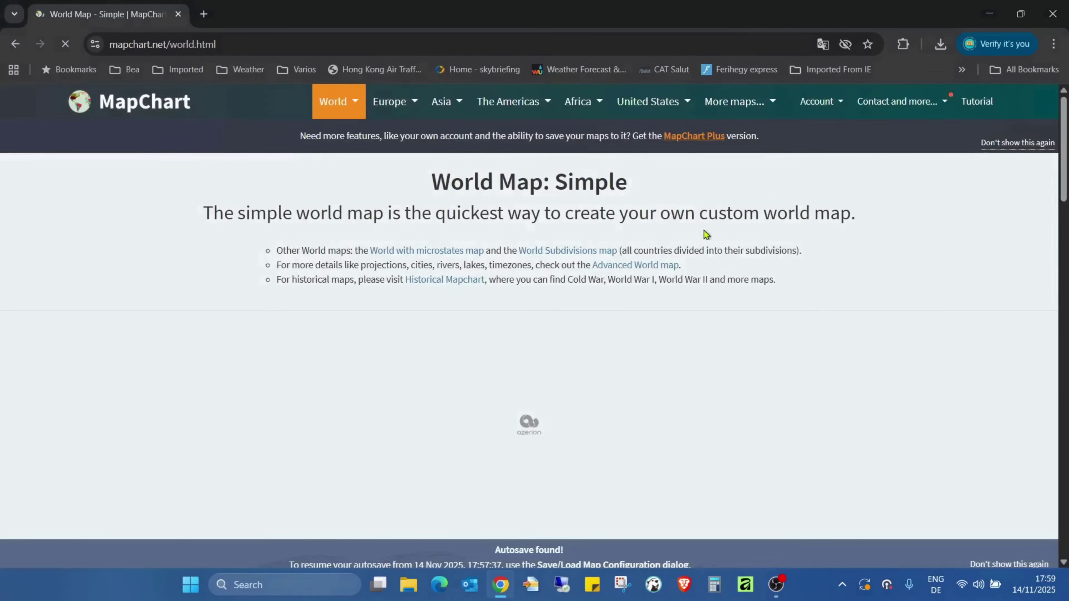
- Look over the blank world map and the coloring, legend and download settings below it
{"action": "scroll", "coordinate": [729, 231], "scroll_direction": "down", "scroll_amount": 8}
{"action": "scroll", "coordinate": [854, 191], "scroll_direction": "down", "scroll_amount": 5}
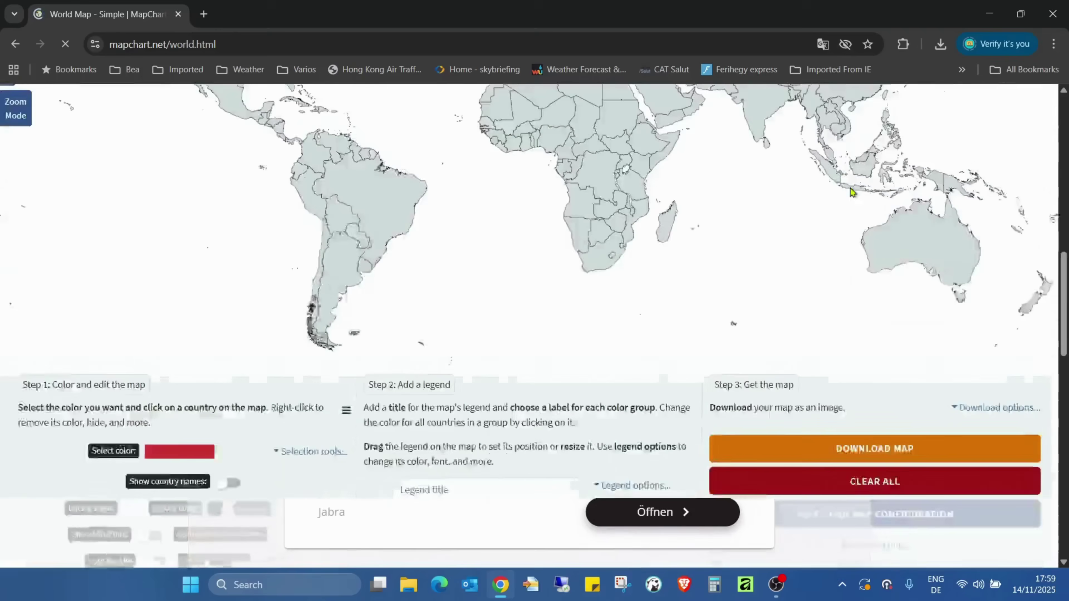
{"action": "scroll", "coordinate": [776, 196], "scroll_direction": "up", "scroll_amount": 7}
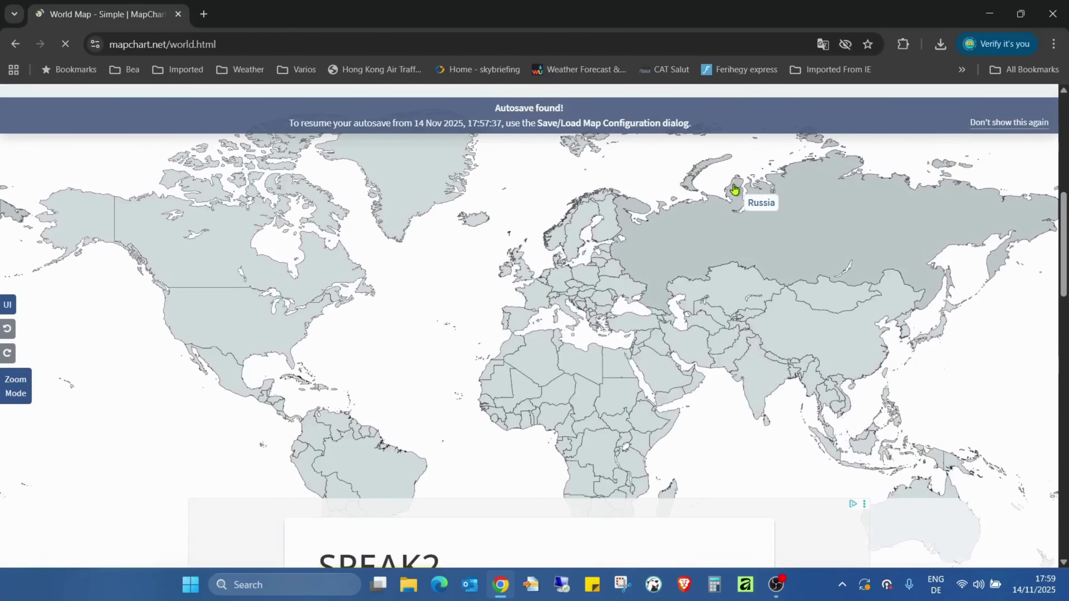
{"action": "scroll", "coordinate": [680, 219], "scroll_direction": "down", "scroll_amount": 3}
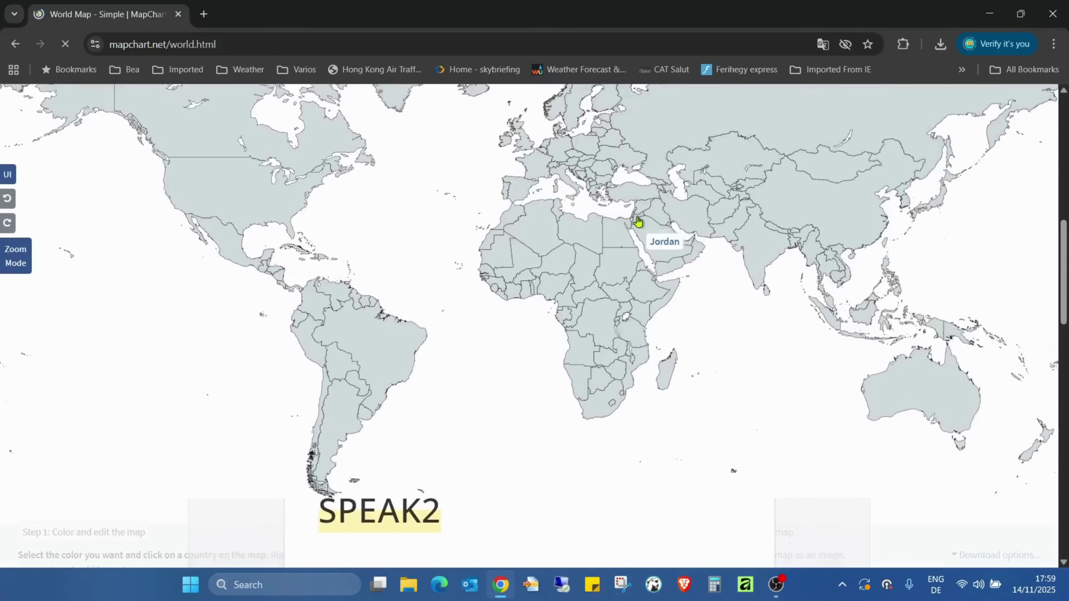
{"action": "scroll", "coordinate": [636, 235], "scroll_direction": "up", "scroll_amount": 3}
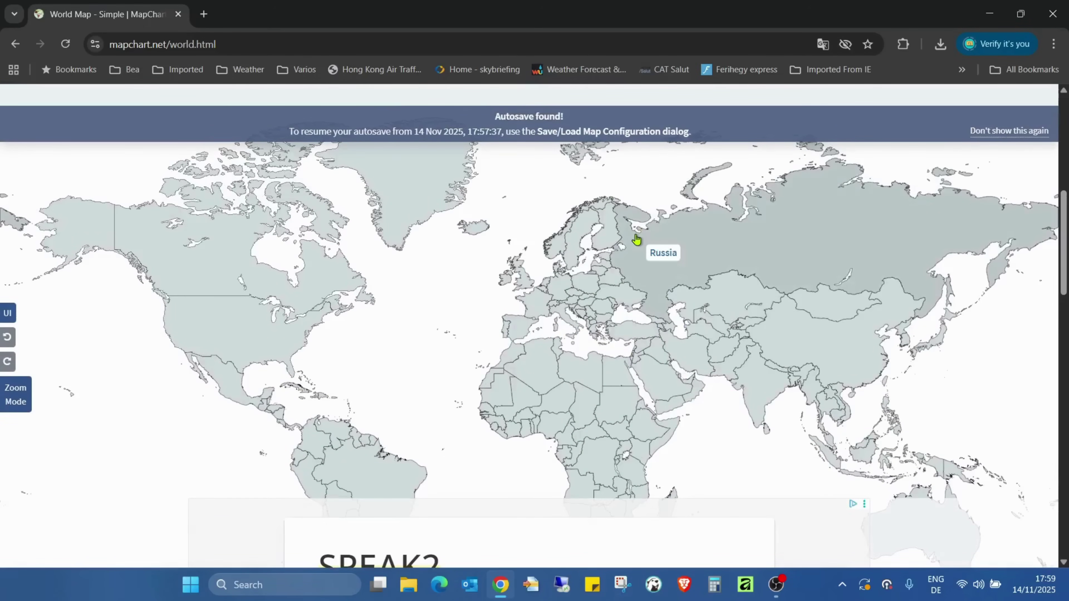
{"action": "scroll", "coordinate": [636, 239], "scroll_direction": "down", "scroll_amount": 3}
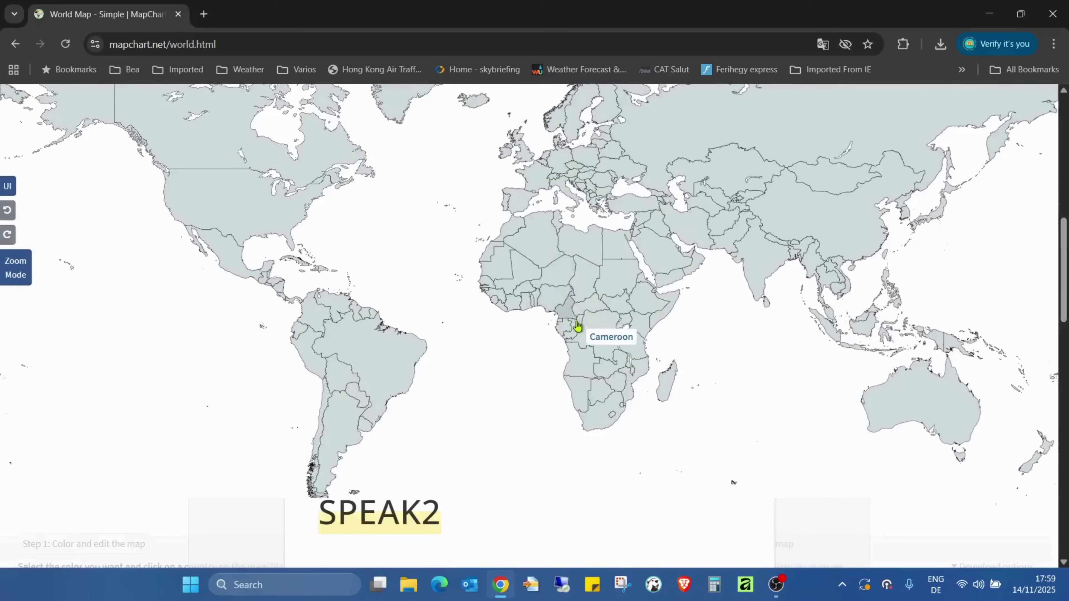
{"action": "scroll", "coordinate": [585, 295], "scroll_direction": "up", "scroll_amount": 5}
{"action": "scroll", "coordinate": [590, 303], "scroll_direction": "down", "scroll_amount": 3}
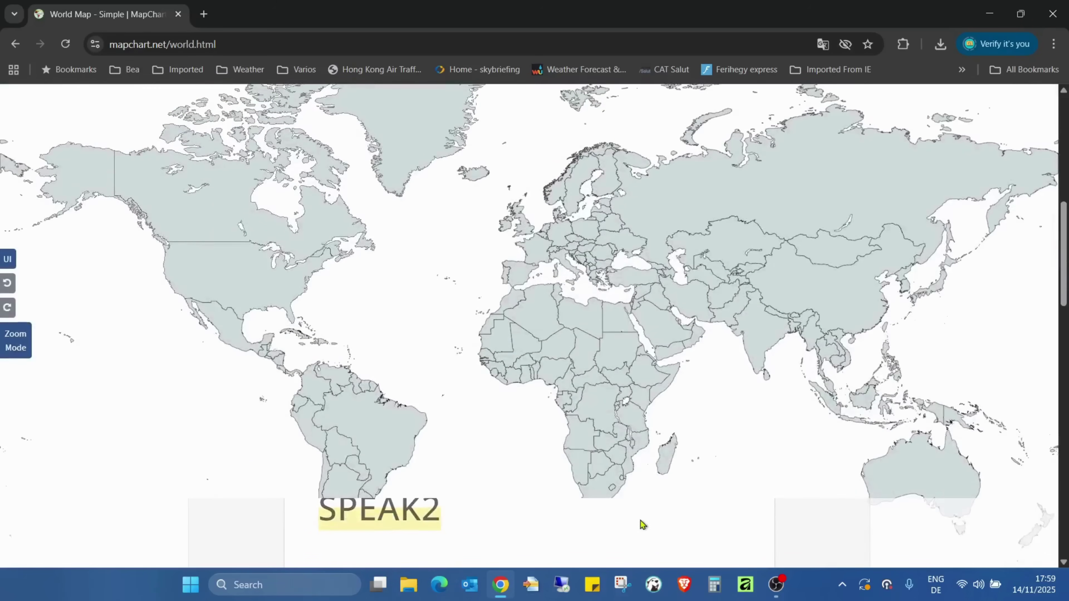
{"action": "scroll", "coordinate": [573, 354], "scroll_direction": "down", "scroll_amount": 4}
{"action": "scroll", "coordinate": [597, 179], "scroll_direction": "up", "scroll_amount": 7}
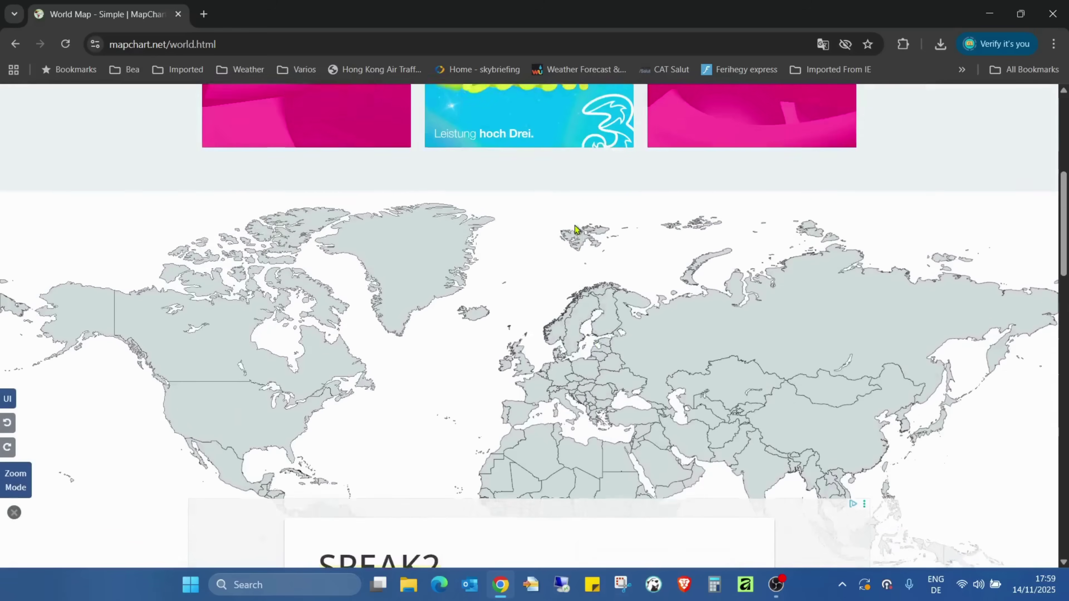
{"action": "scroll", "coordinate": [396, 232], "scroll_direction": "down", "scroll_amount": 7}
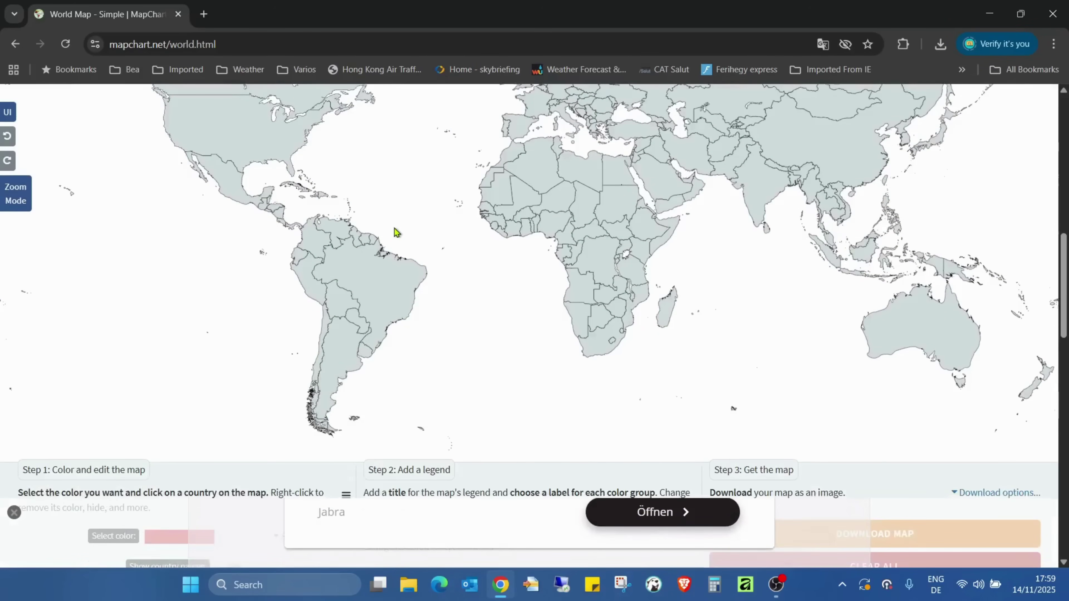
{"action": "scroll", "coordinate": [395, 232], "scroll_direction": "down", "scroll_amount": 9}
{"action": "scroll", "coordinate": [272, 287], "scroll_direction": "up", "scroll_amount": 2}
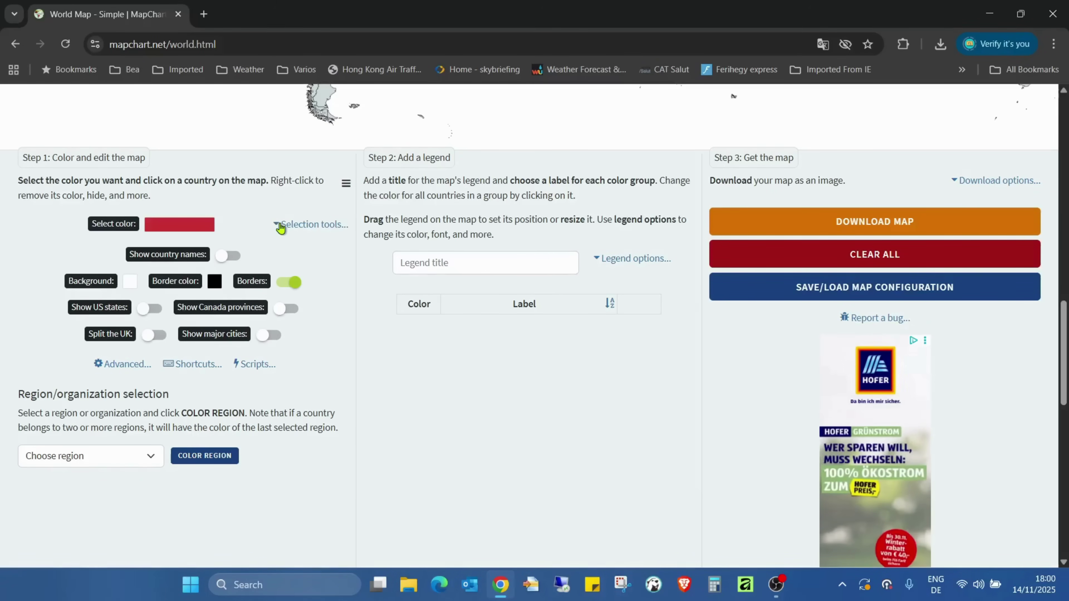
- Color the European Union countries red on the world map as one region
{"action": "scroll", "coordinate": [18, 265], "scroll_direction": "down", "scroll_amount": 3}
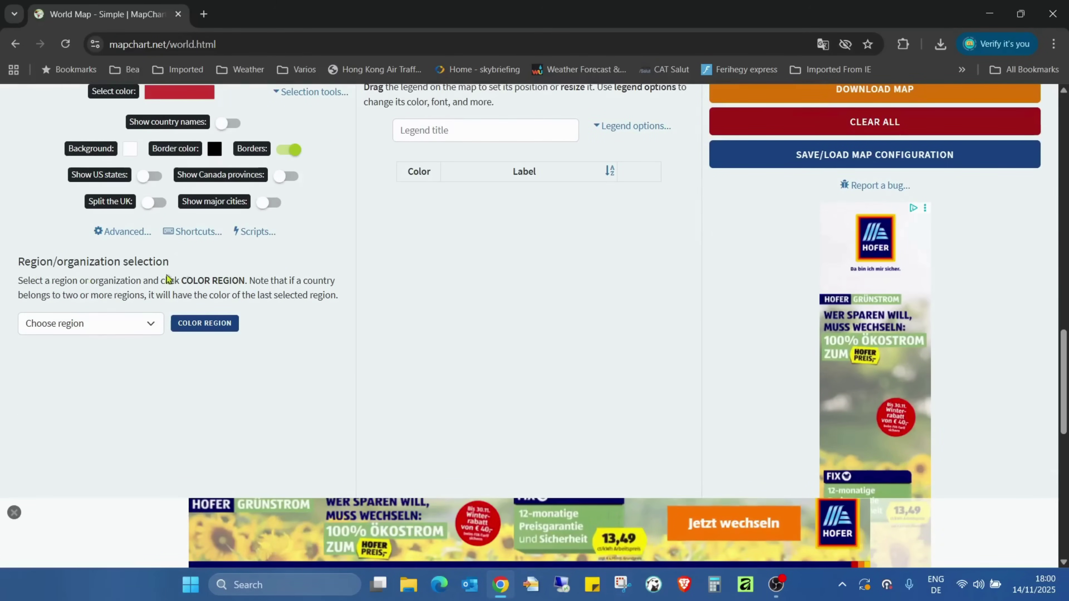
{"action": "left_click", "coordinate": [148, 324]}
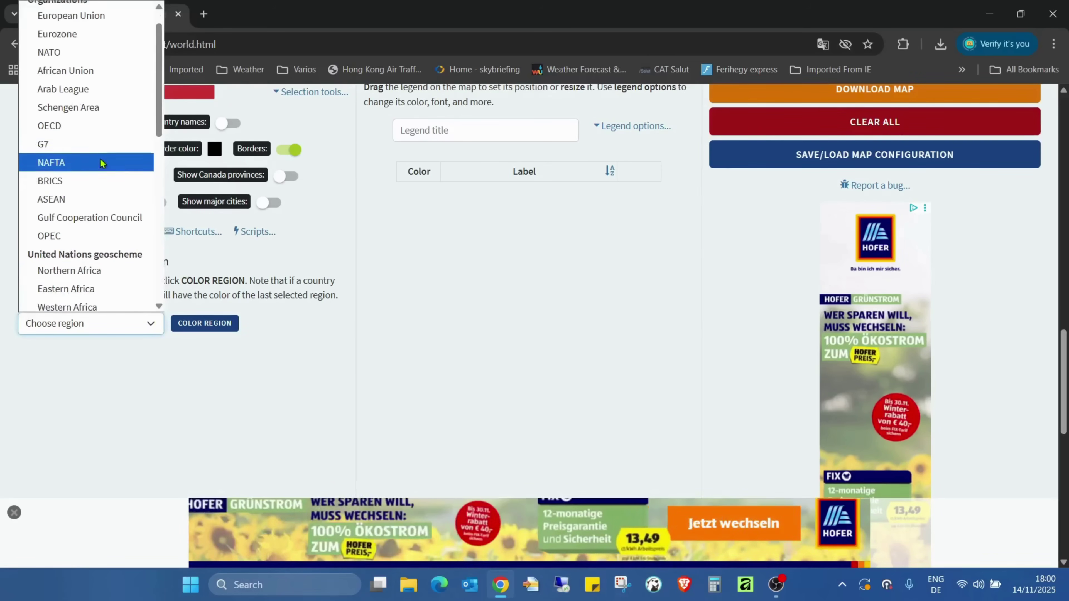
{"action": "left_click", "coordinate": [97, 49]}
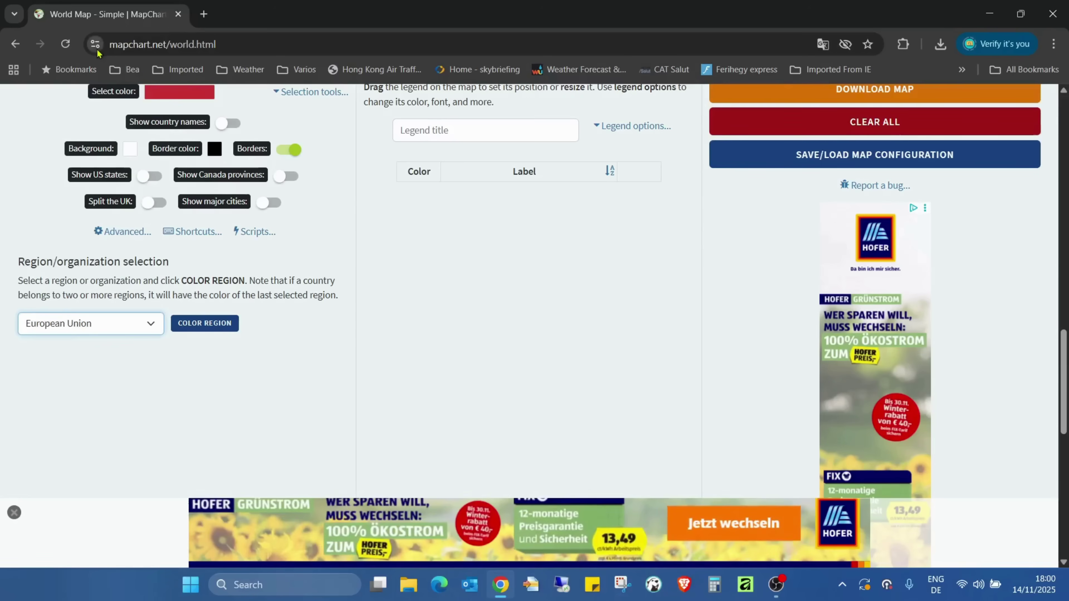
{"action": "left_click", "coordinate": [214, 333]}
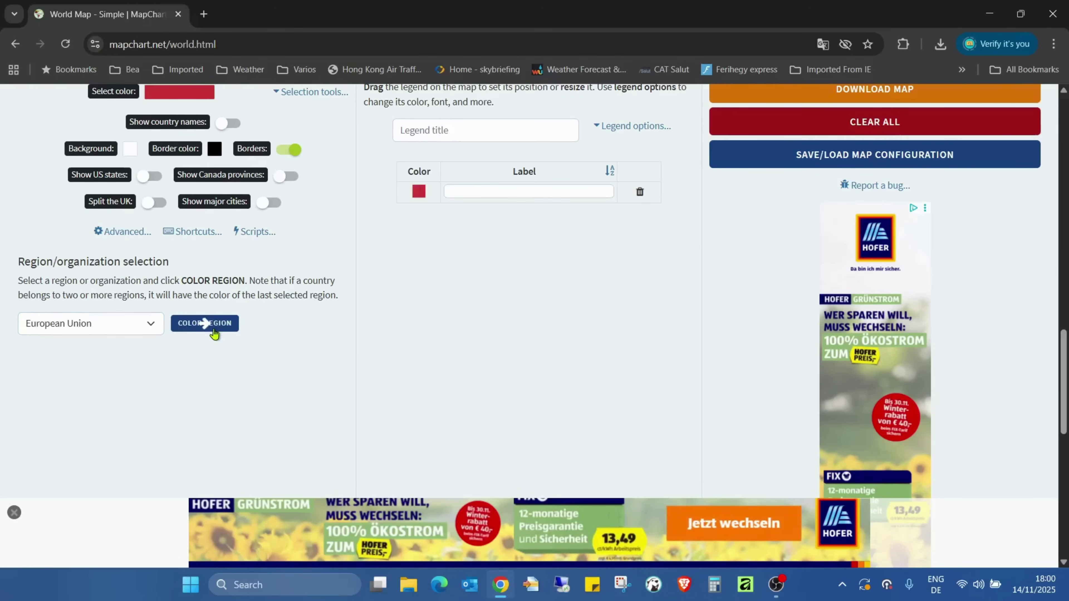
{"action": "scroll", "coordinate": [425, 344], "scroll_direction": "up", "scroll_amount": 10}
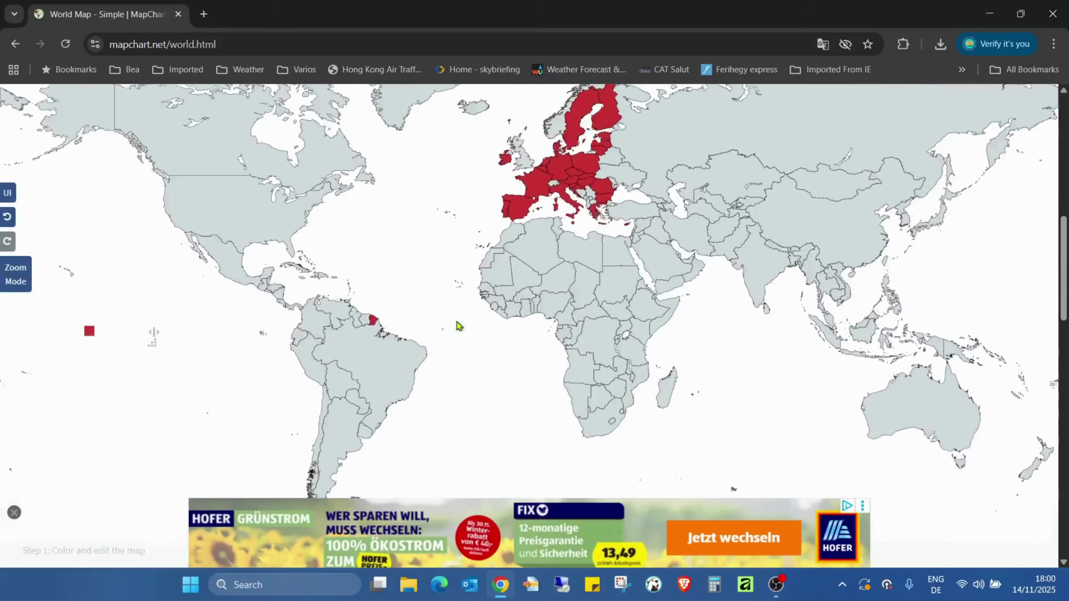
{"action": "scroll", "coordinate": [590, 236], "scroll_direction": "down", "scroll_amount": 2}
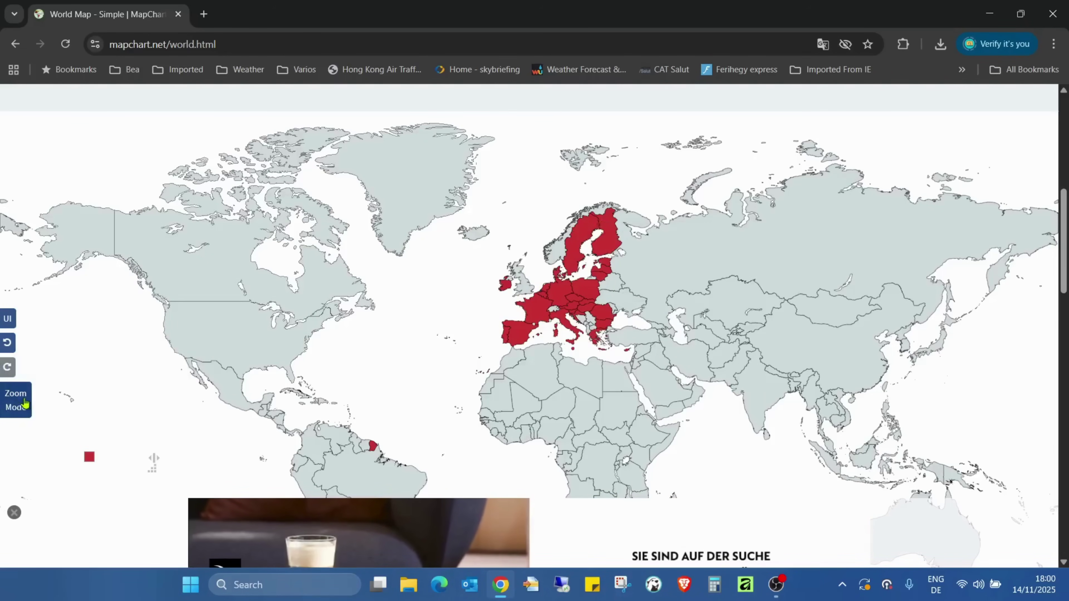
- Activate zoom mode, enlarge the map around Europe and shift it slightly to the west
{"action": "left_click", "coordinate": [16, 400]}
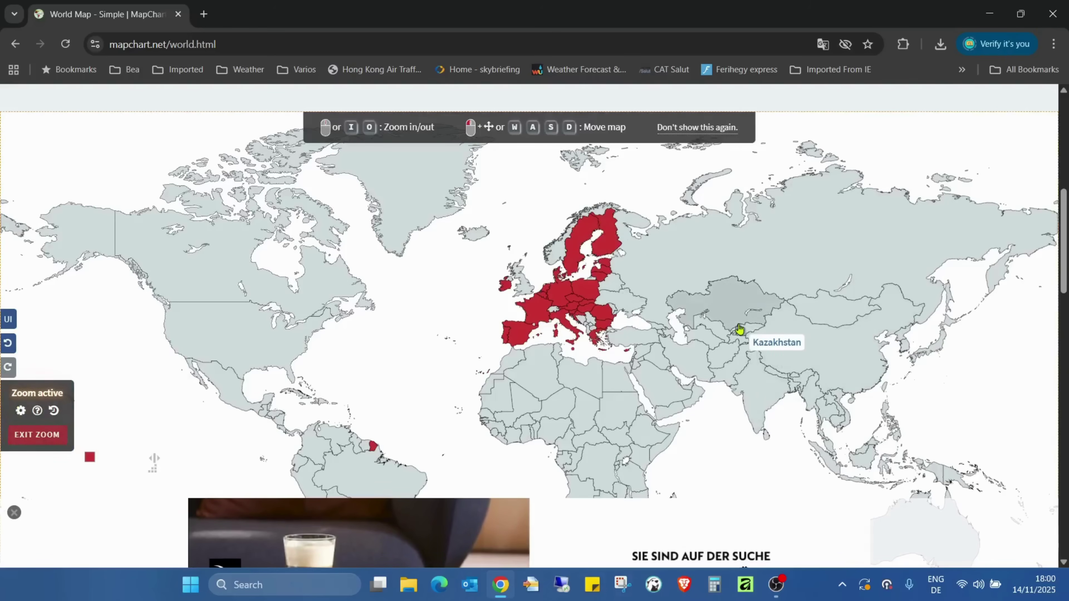
{"action": "scroll", "coordinate": [668, 304], "scroll_direction": "up", "scroll_amount": 1}
{"action": "scroll", "coordinate": [668, 303], "scroll_direction": "up", "scroll_amount": 4}
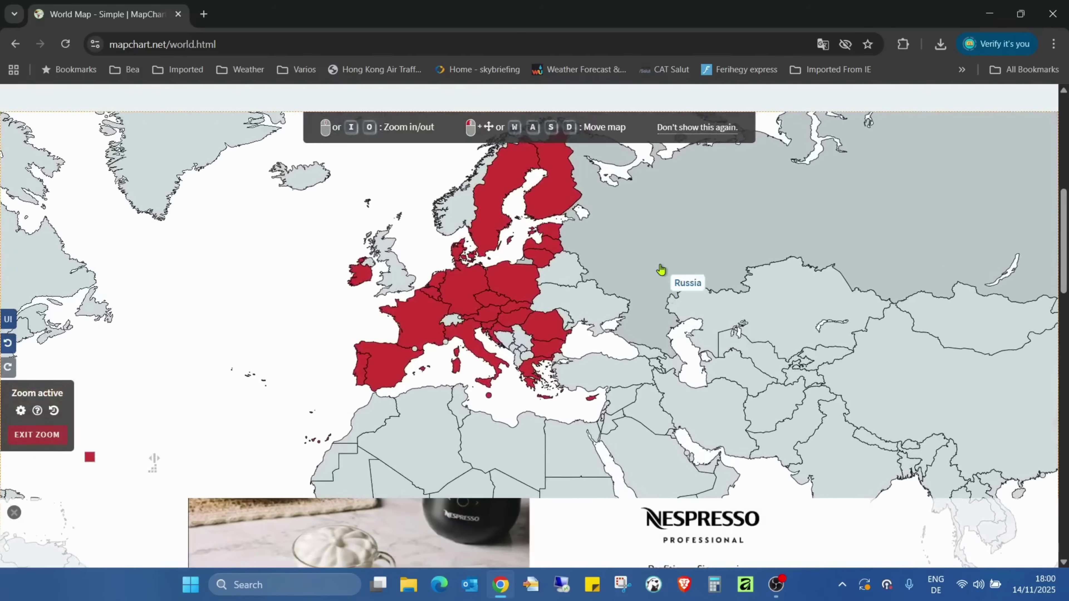
{"action": "scroll", "coordinate": [729, 282], "scroll_direction": "up", "scroll_amount": 3}
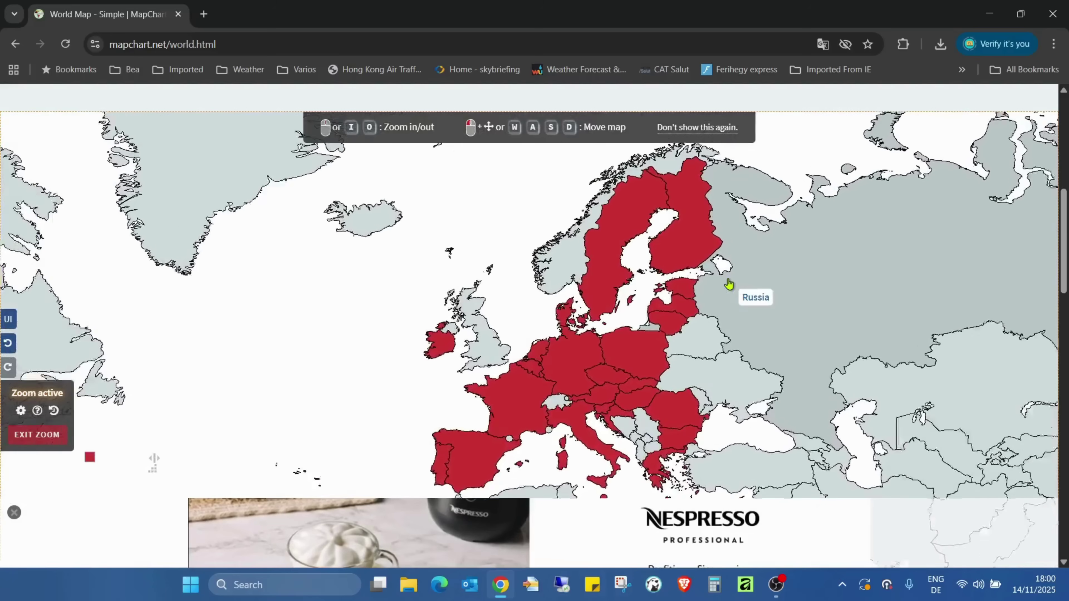
{"action": "scroll", "coordinate": [729, 283], "scroll_direction": "down", "scroll_amount": 2}
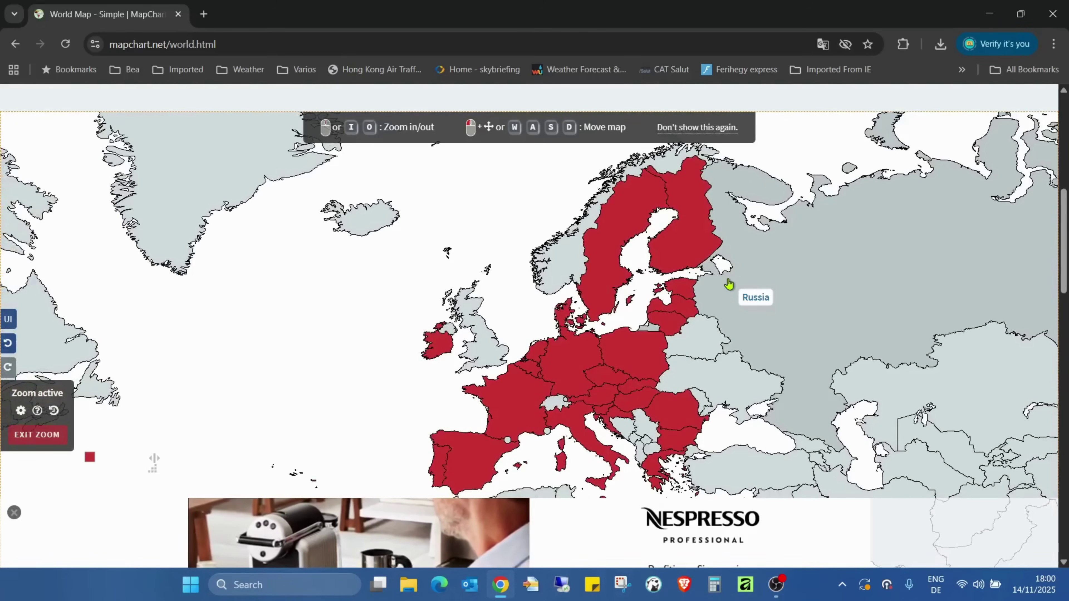
{"action": "scroll", "coordinate": [729, 284], "scroll_direction": "up", "scroll_amount": 3}
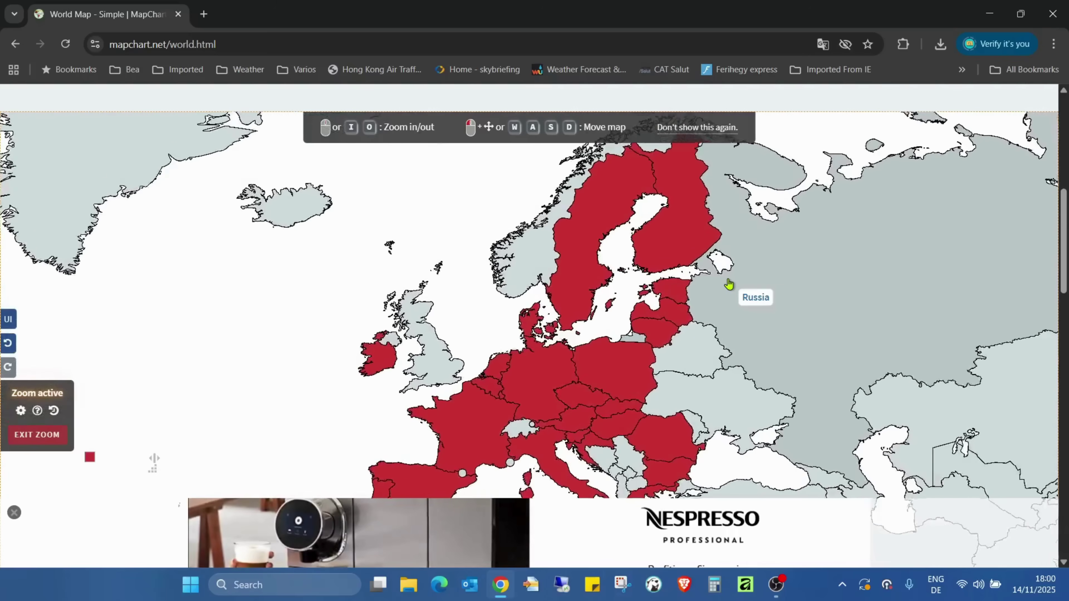
{"action": "scroll", "coordinate": [729, 284], "scroll_direction": "down", "scroll_amount": 4}
{"action": "scroll", "coordinate": [729, 283], "scroll_direction": "up", "scroll_amount": 2}
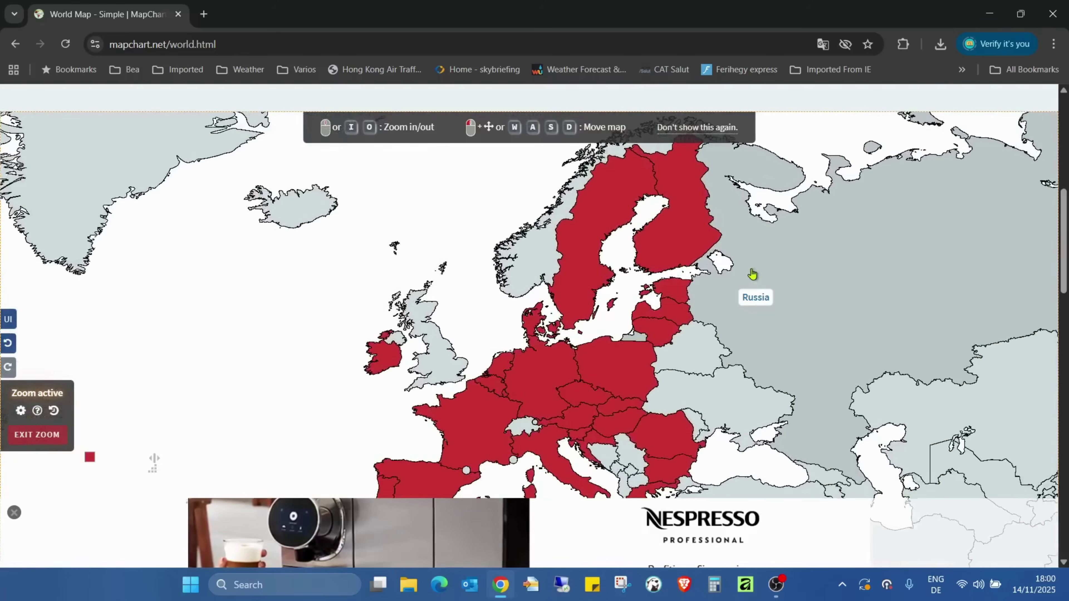
{"action": "left_click_drag", "start_coordinate": [772, 272], "coordinate": [722, 271]}
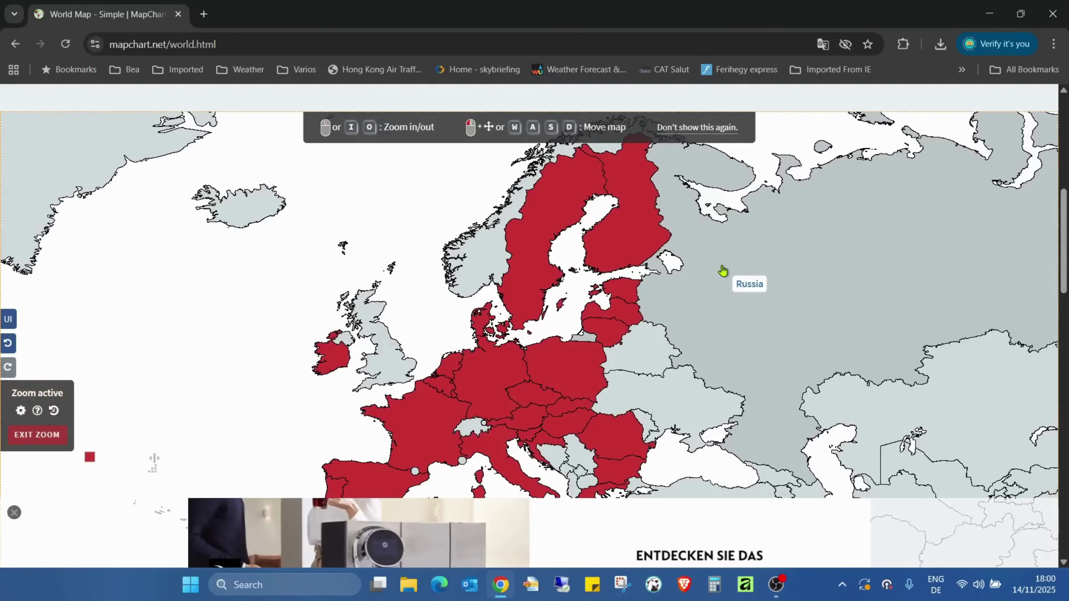
- Fine-tune the enlarged map's position and zoom around Europe, and leave zoom mode
{"action": "key", "text": "a"}
{"action": "key", "text": "d"}
{"action": "key", "text": "d"}
{"action": "key", "text": "a"}
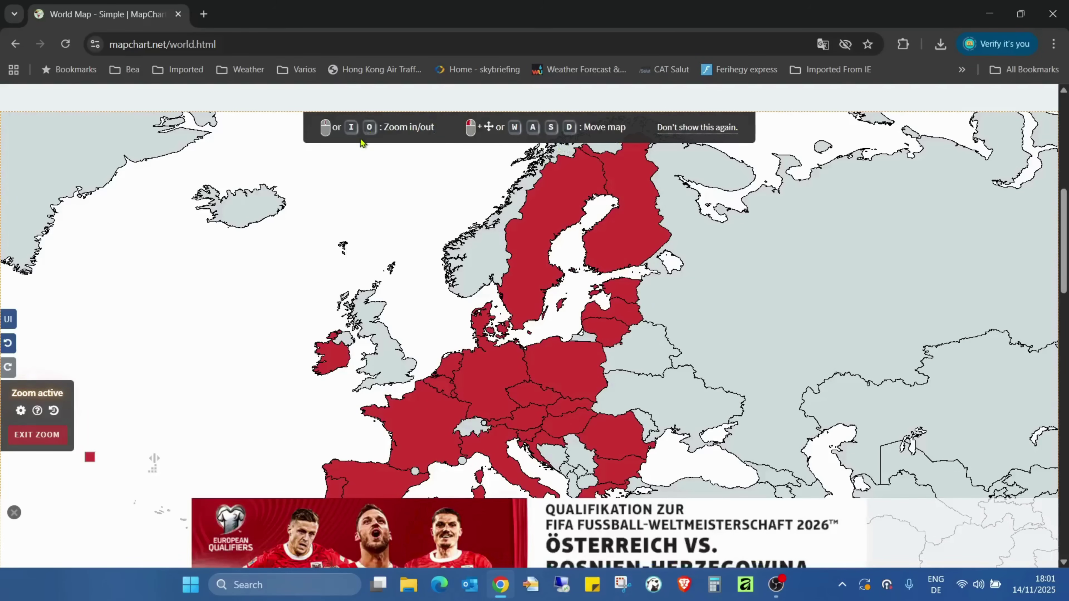
{"action": "key", "text": "o"}
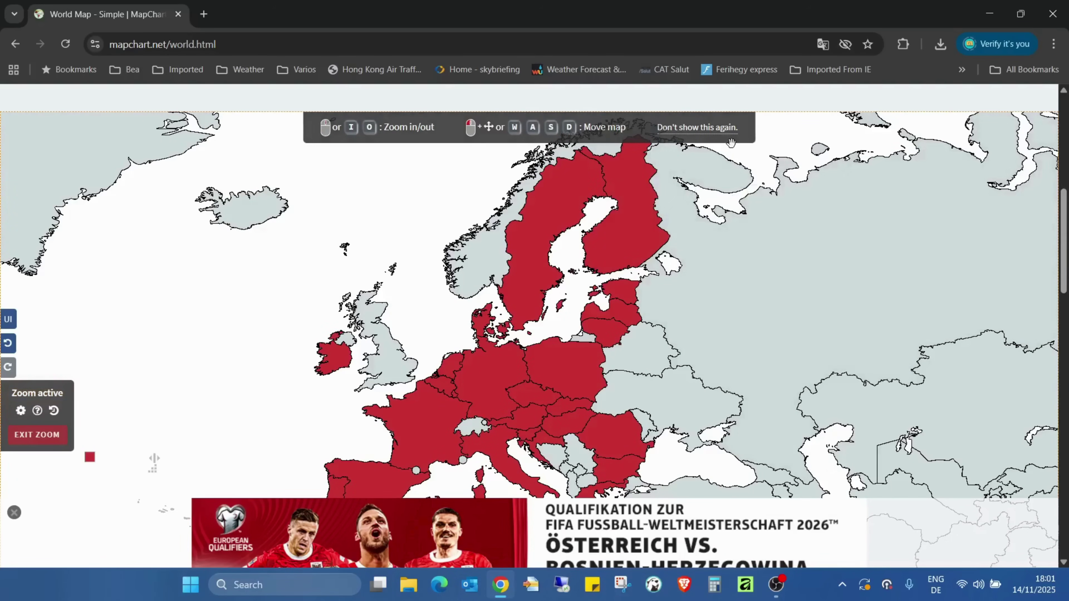
{"action": "left_click", "coordinate": [697, 127]}
{"action": "left_click", "coordinate": [8, 319]}
{"action": "left_click", "coordinate": [490, 368]}
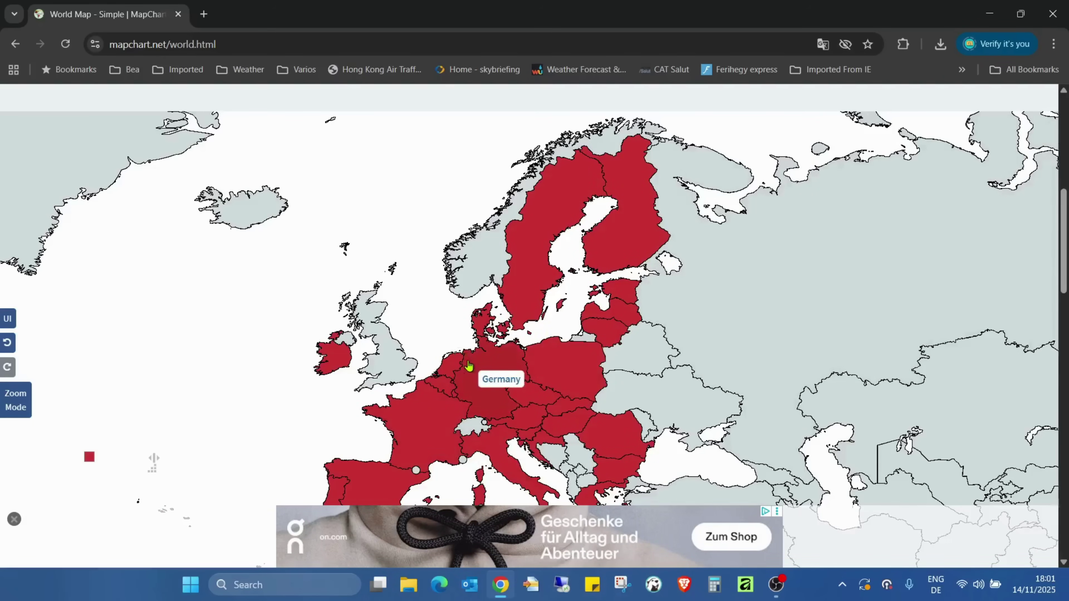
- Examine the options available for Germany on the map, including painting with an existing color
{"action": "right_click", "coordinate": [470, 366]}
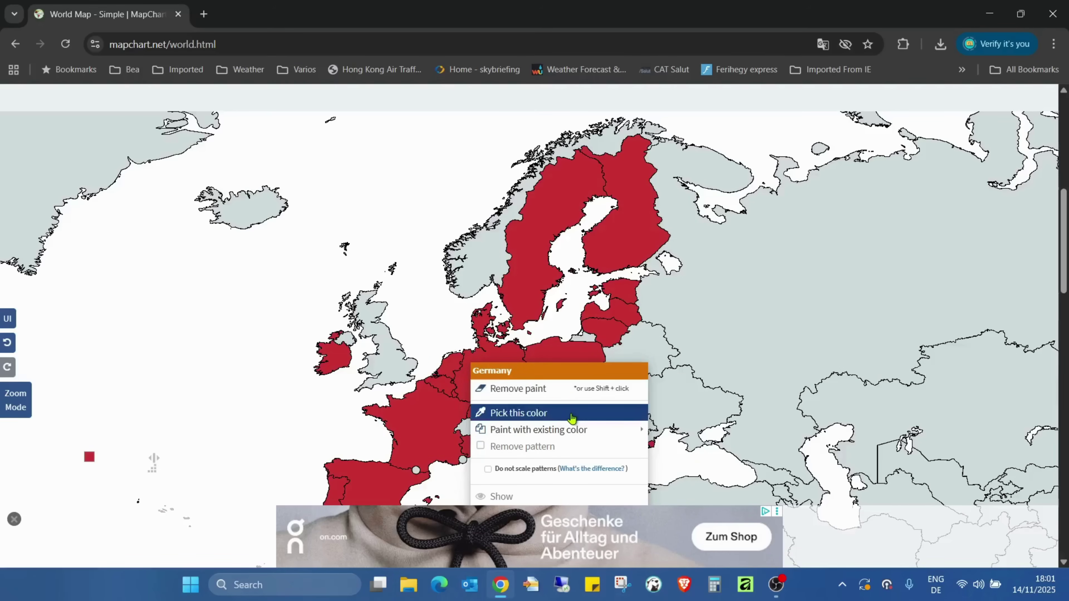
{"action": "mouse_move", "coordinate": [622, 430]}
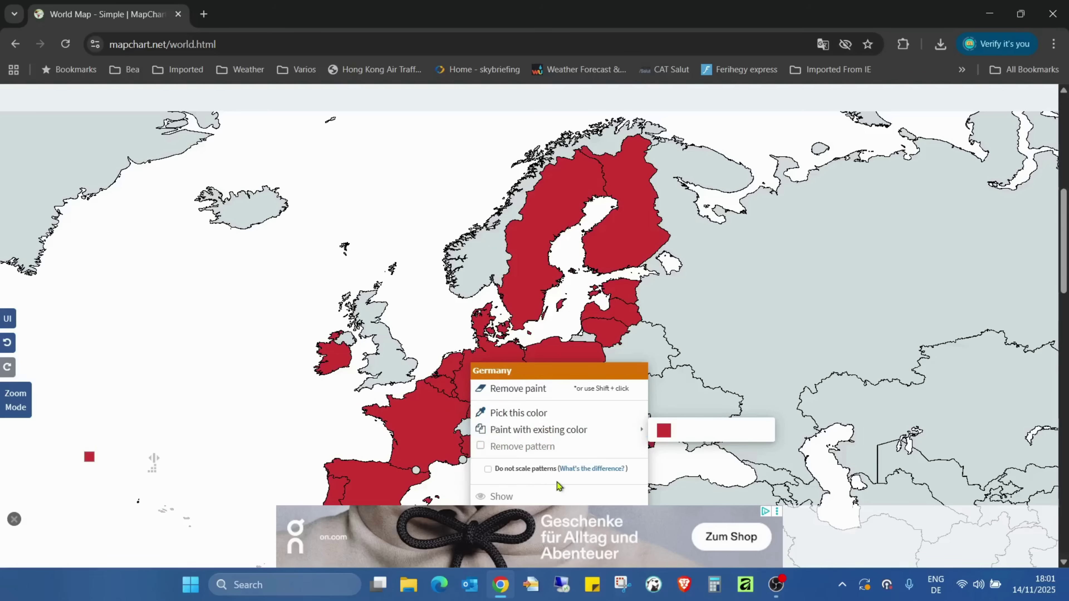
{"action": "left_click", "coordinate": [415, 328]}
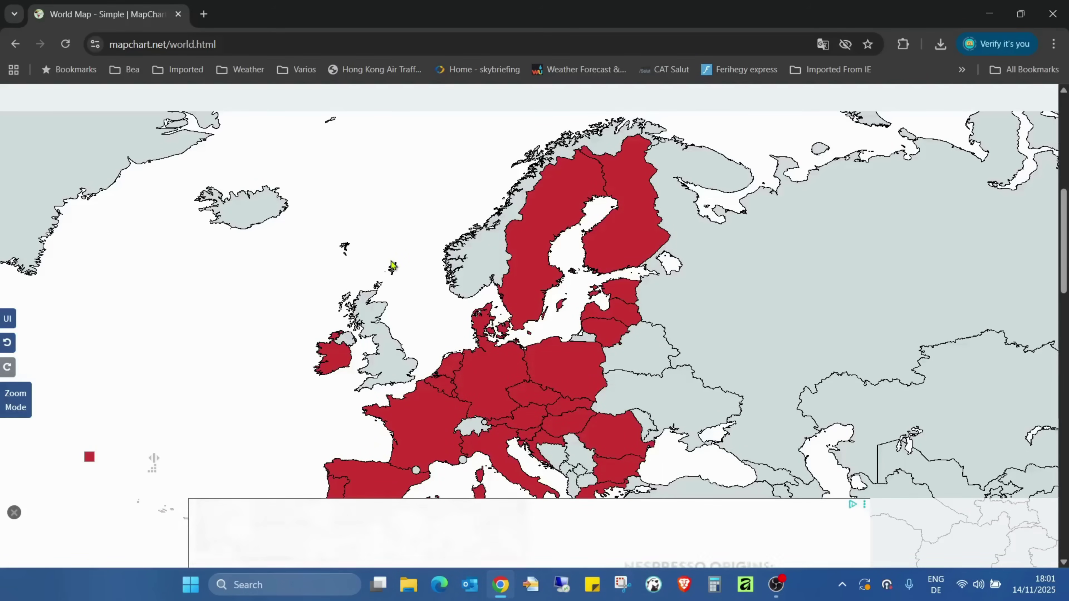
- Title the map's legend European Union
{"action": "scroll", "coordinate": [372, 249], "scroll_direction": "down", "scroll_amount": 10}
{"action": "scroll", "coordinate": [373, 243], "scroll_direction": "down", "scroll_amount": 5}
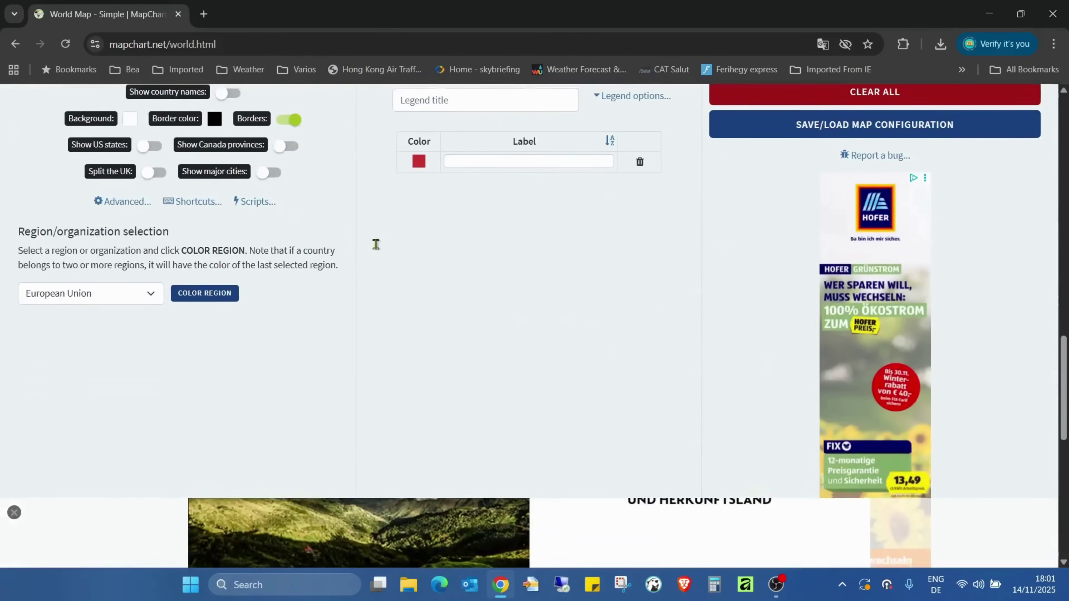
{"action": "scroll", "coordinate": [405, 267], "scroll_direction": "up", "scroll_amount": 5}
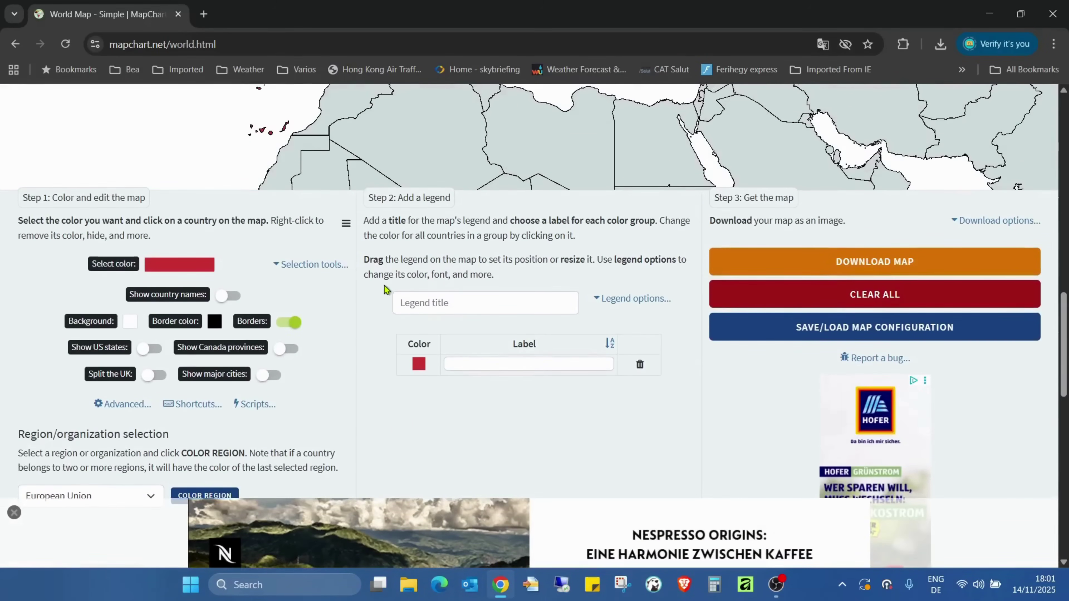
{"action": "left_click", "coordinate": [513, 307]}
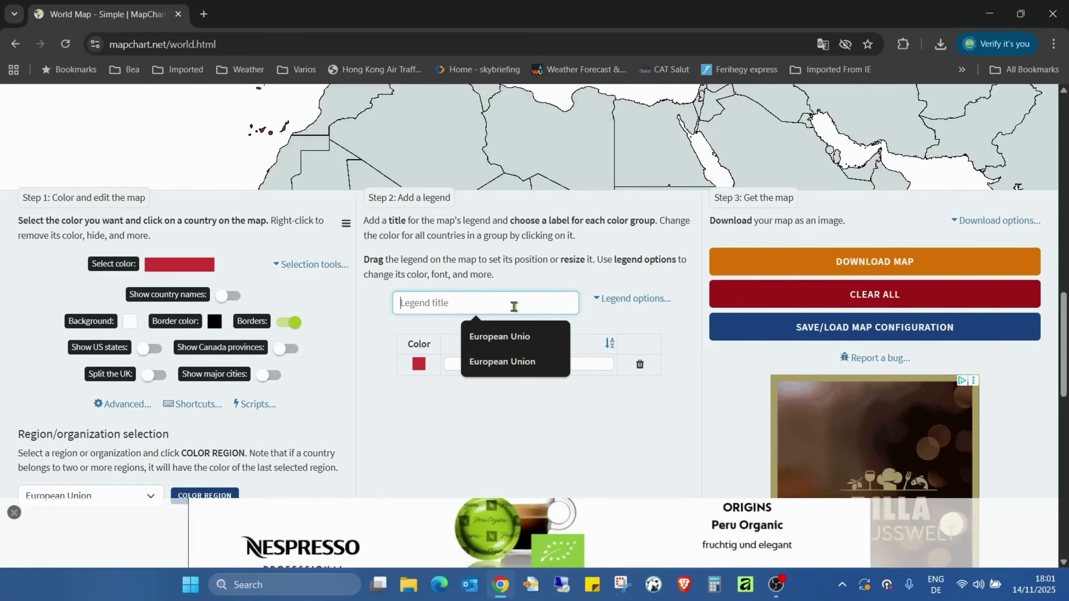
{"action": "left_click", "coordinate": [534, 371]}
{"action": "left_click", "coordinate": [534, 403]}
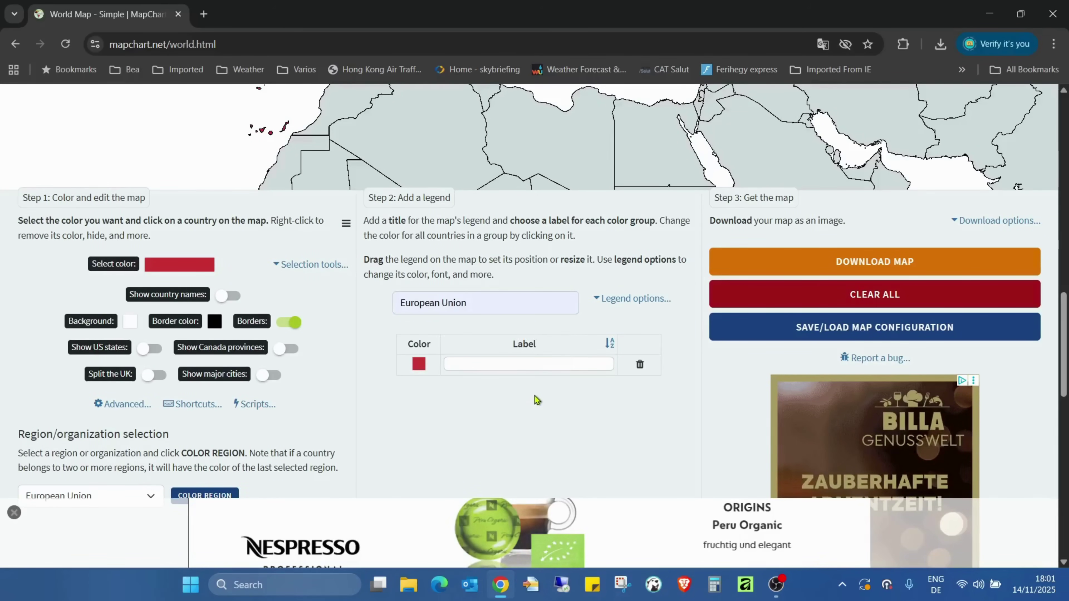
- Change the legend's red color group to medium blue and label it EU
{"action": "left_click", "coordinate": [424, 371]}
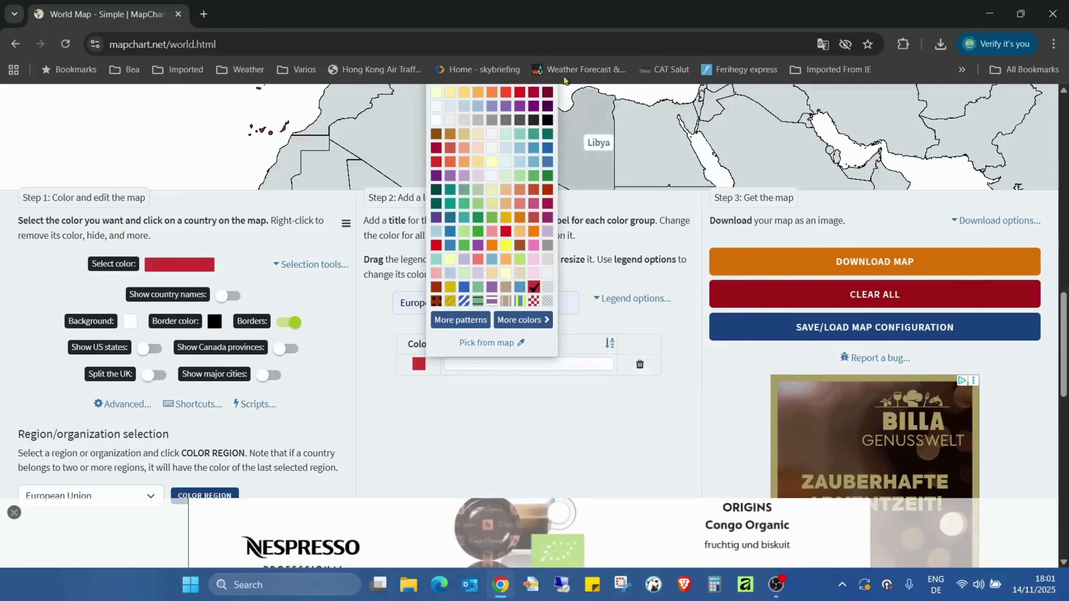
{"action": "scroll", "coordinate": [497, 210], "scroll_direction": "up", "scroll_amount": 2}
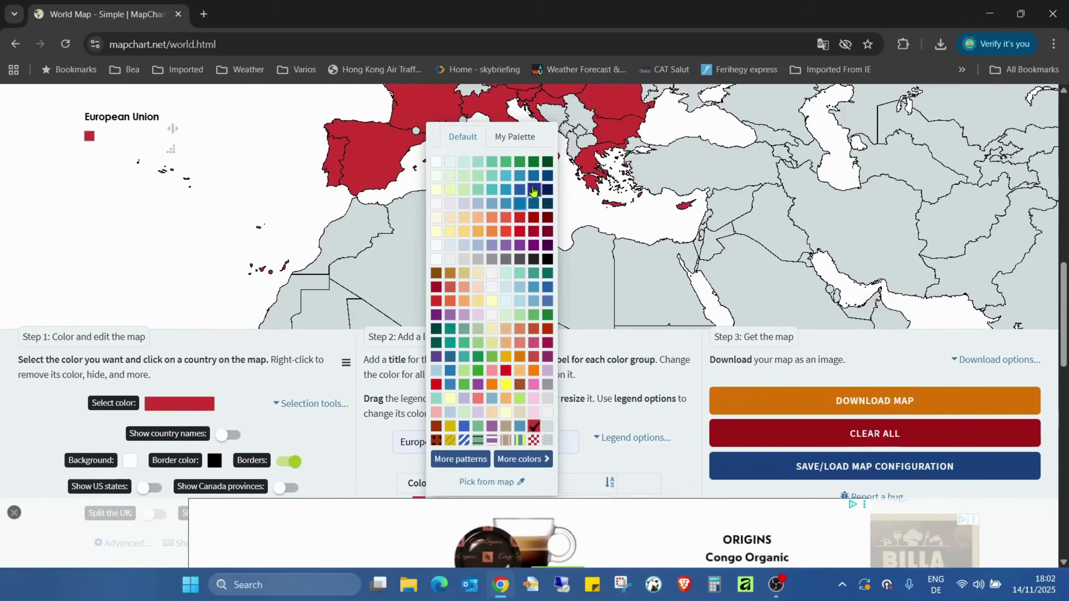
{"action": "left_click", "coordinate": [518, 195]}
{"action": "scroll", "coordinate": [544, 412], "scroll_direction": "down", "scroll_amount": 3}
{"action": "left_click", "coordinate": [511, 358]}
{"action": "type", "text": "EU"}
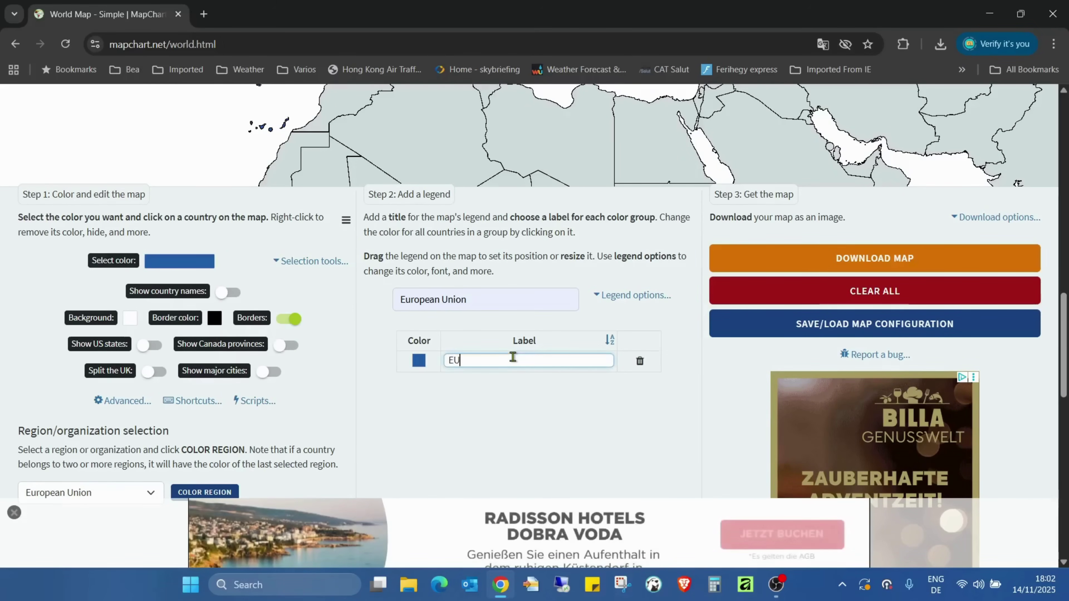
{"action": "left_click", "coordinate": [527, 377]}
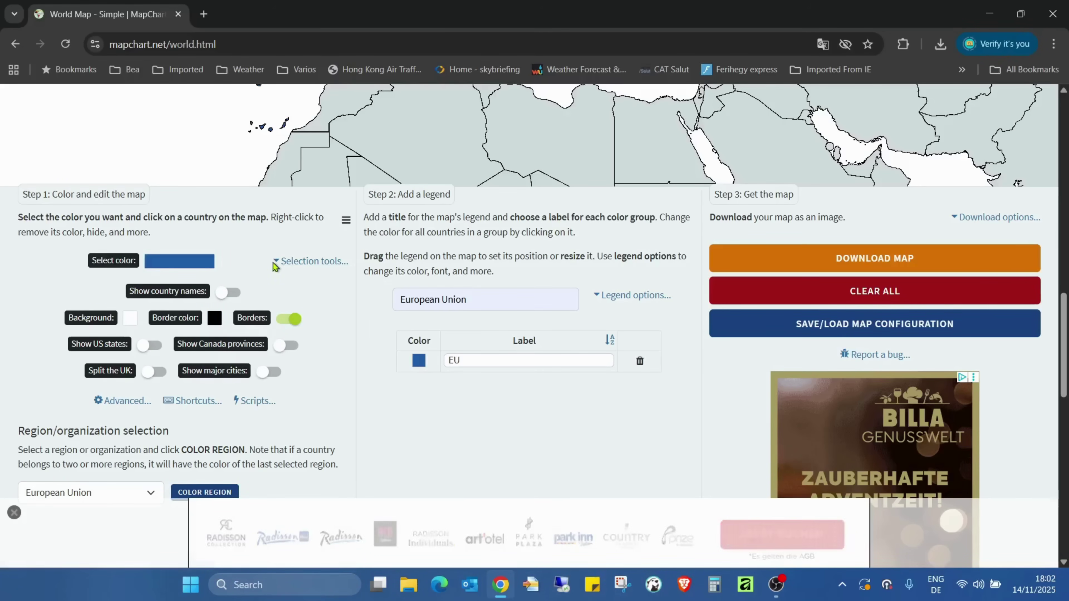
- Look over the available selection tools and preview the map with its borders hidden
{"action": "left_click", "coordinate": [282, 261]}
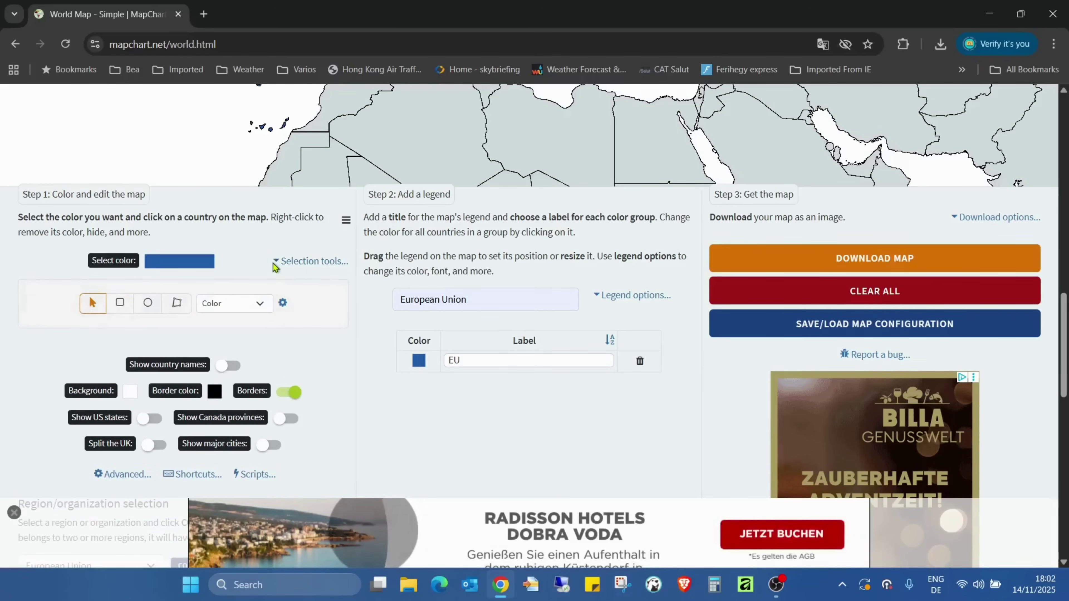
{"action": "left_click", "coordinate": [277, 260]}
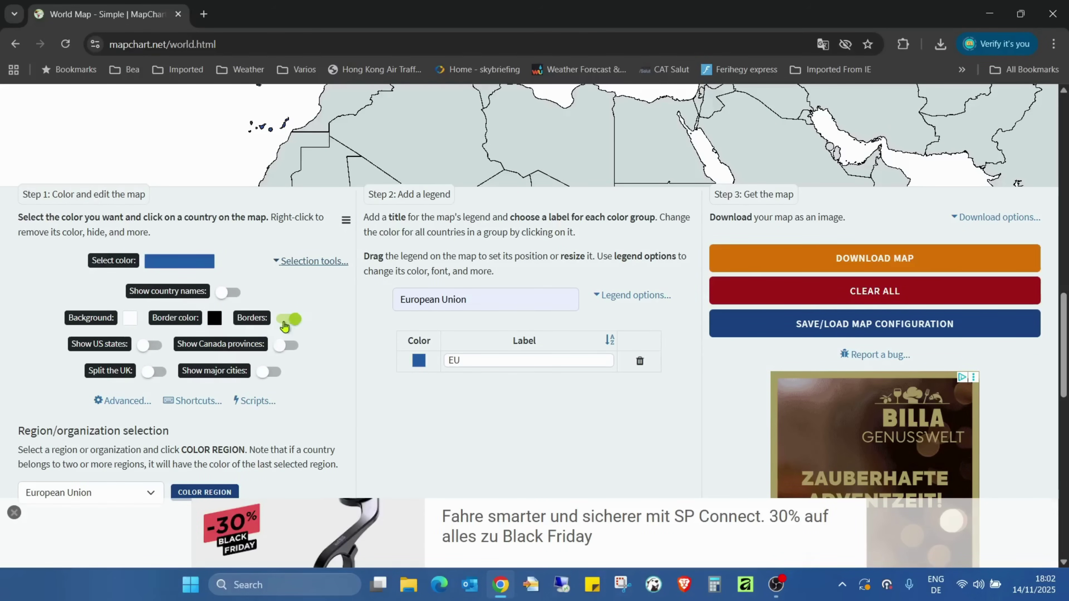
{"action": "left_click", "coordinate": [285, 325]}
{"action": "left_click", "coordinate": [282, 324]}
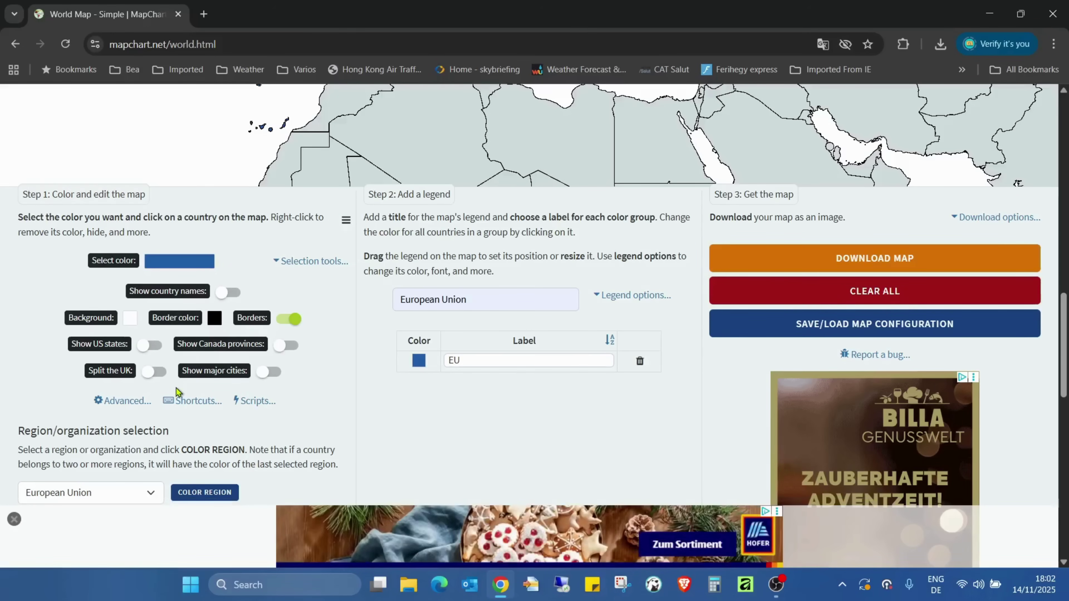
- Try showing major cities on the map, and hide them again
{"action": "left_click", "coordinate": [269, 372]}
{"action": "left_click", "coordinate": [269, 372]}
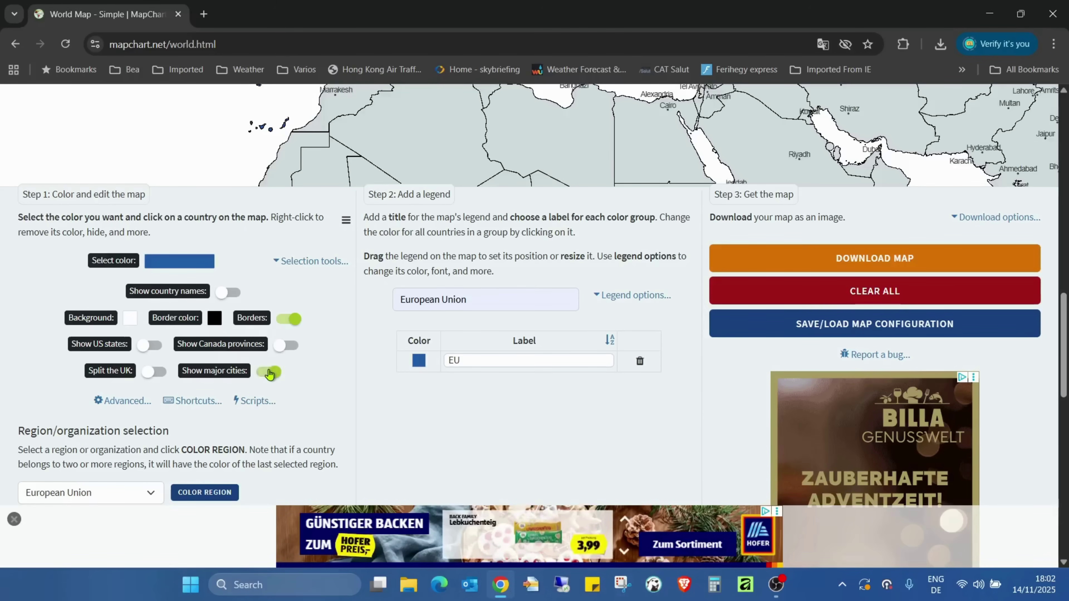
{"action": "left_click", "coordinate": [270, 373]}
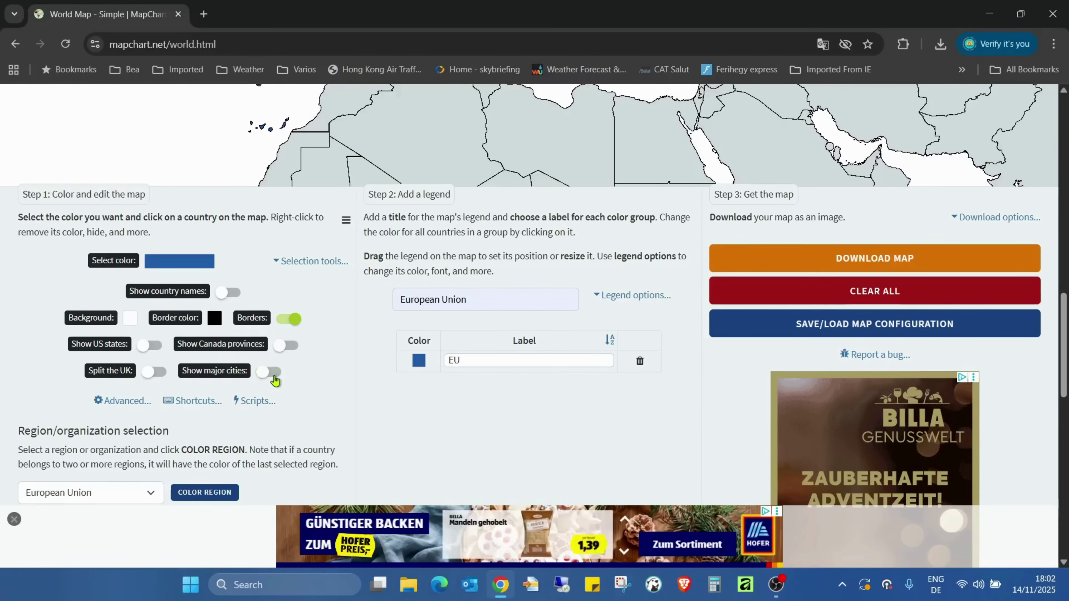
- Examine the legend options such as visibility, size, position, font and box shape, and review the blue European Union map with its legend
{"action": "scroll", "coordinate": [354, 386], "scroll_direction": "up", "scroll_amount": 2}
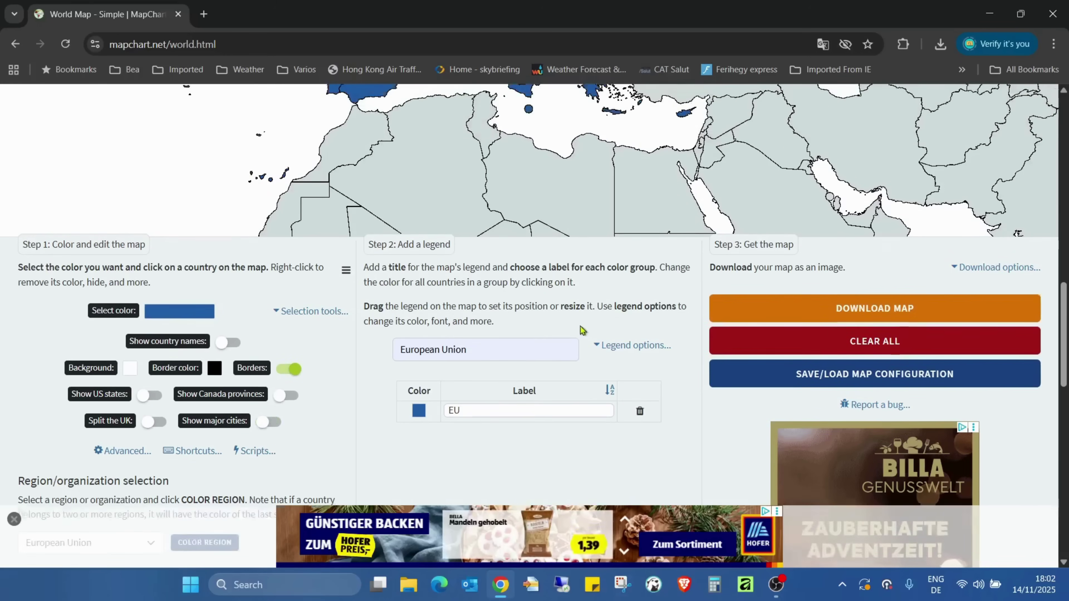
{"action": "left_click", "coordinate": [634, 357]}
{"action": "scroll", "coordinate": [654, 319], "scroll_direction": "down", "scroll_amount": 3}
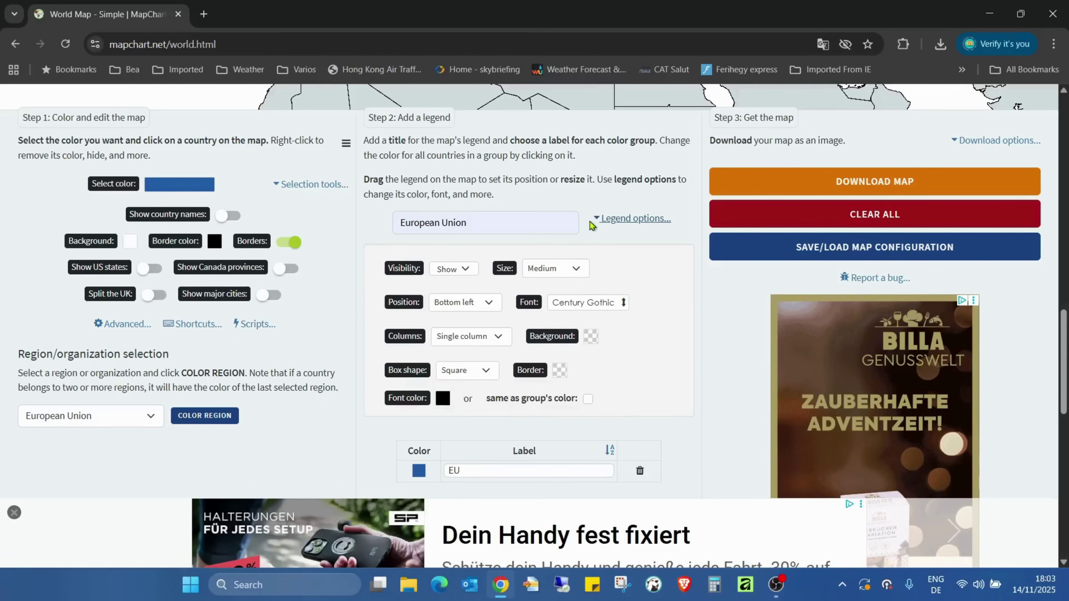
{"action": "left_click", "coordinate": [616, 221]}
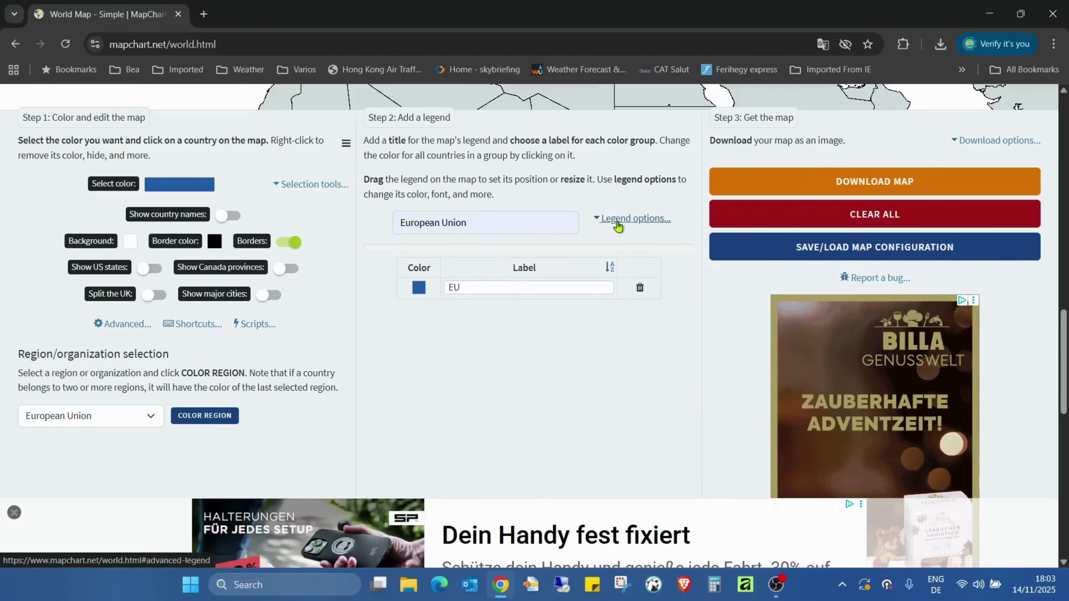
{"action": "scroll", "coordinate": [588, 341], "scroll_direction": "up", "scroll_amount": 10}
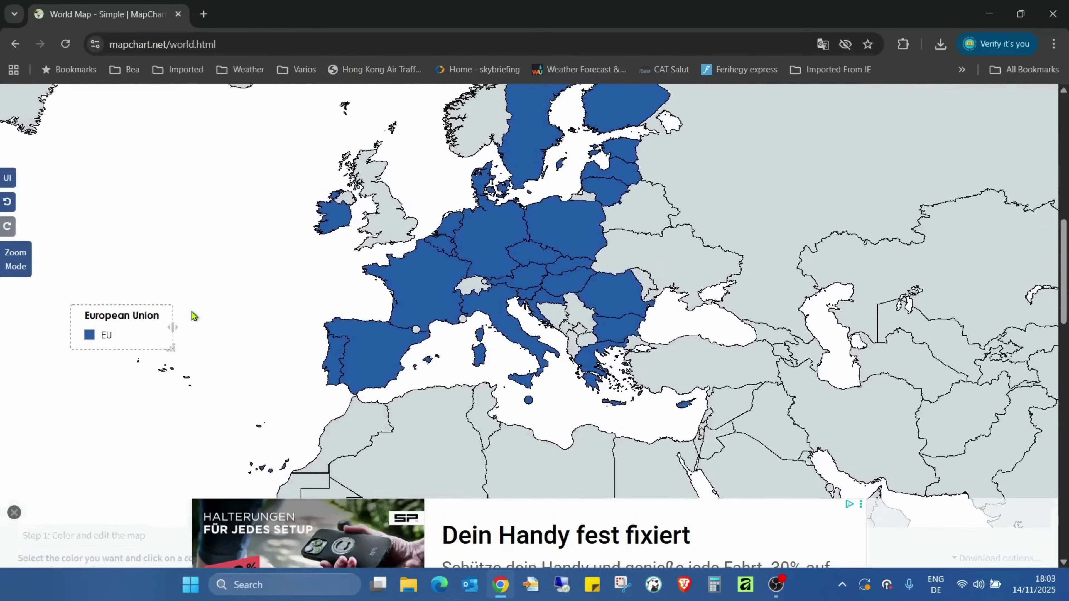
{"action": "scroll", "coordinate": [235, 347], "scroll_direction": "up", "scroll_amount": 3}
{"action": "scroll", "coordinate": [235, 347], "scroll_direction": "down", "scroll_amount": 3}
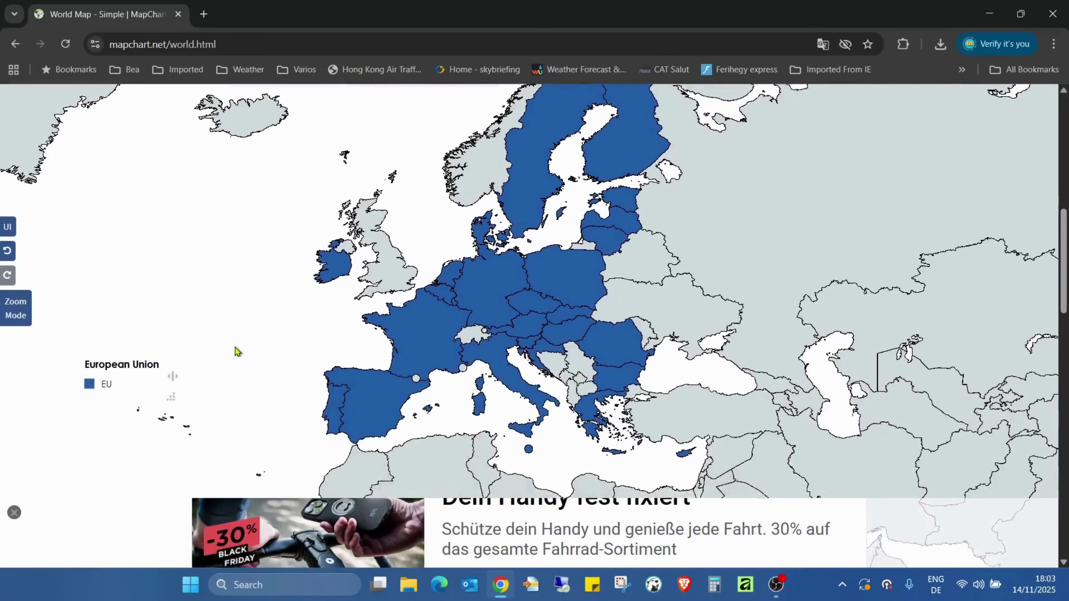
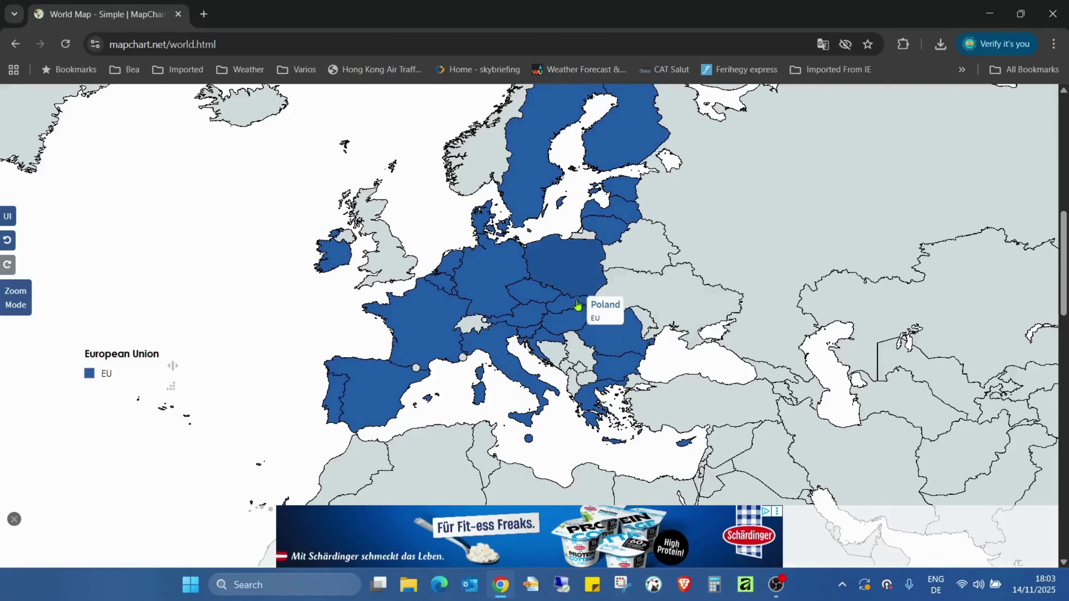
- Clear all colors and legend entries from the map, and enlarge it around Europe using zoom mode
{"action": "scroll", "coordinate": [490, 425], "scroll_direction": "down", "scroll_amount": 5}
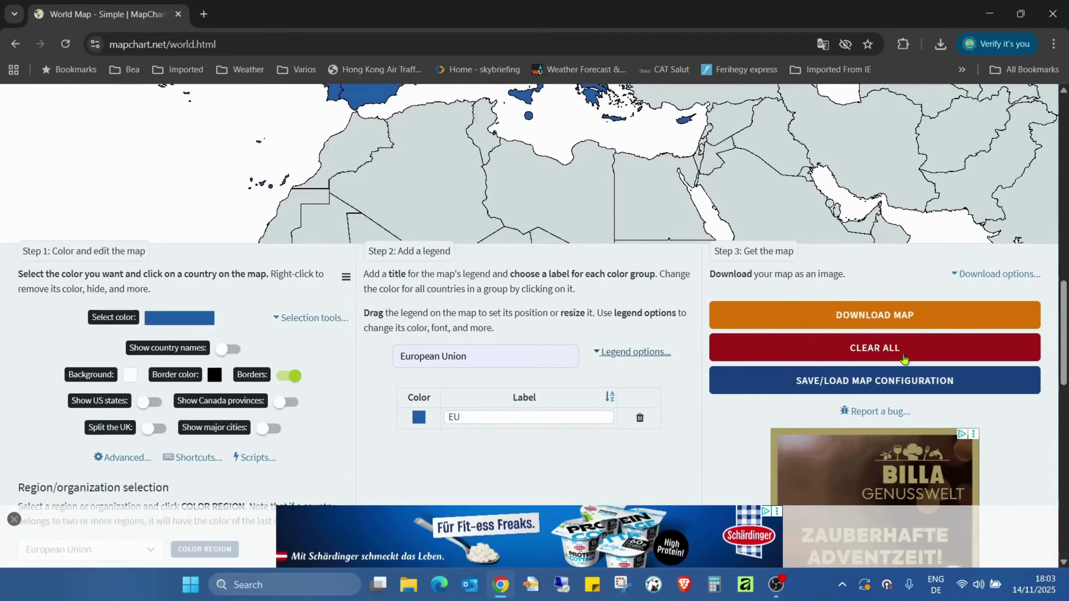
{"action": "left_click", "coordinate": [768, 356]}
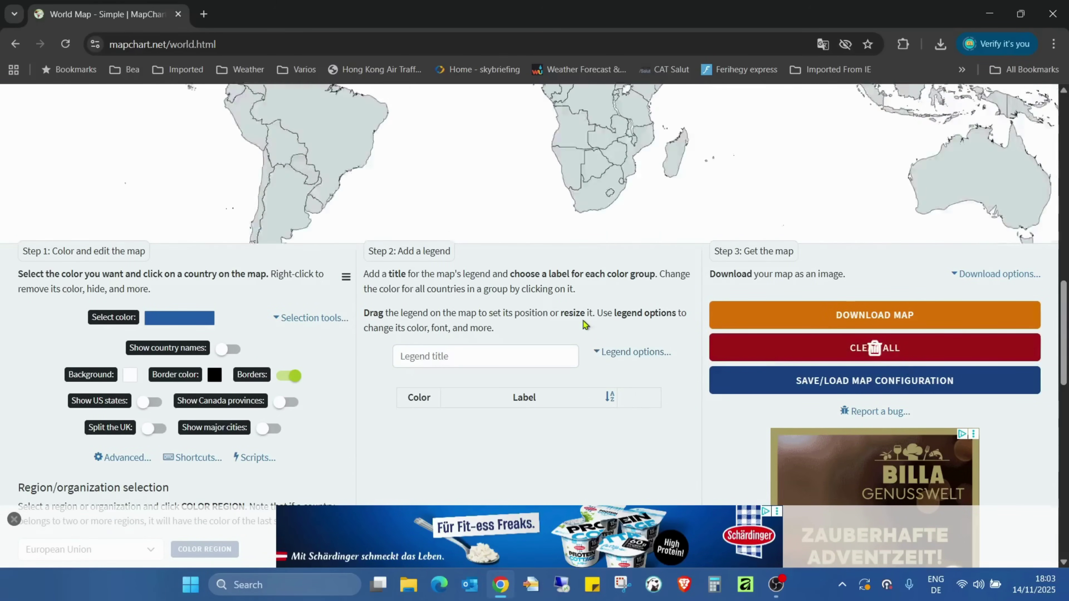
{"action": "scroll", "coordinate": [410, 365], "scroll_direction": "up", "scroll_amount": 5}
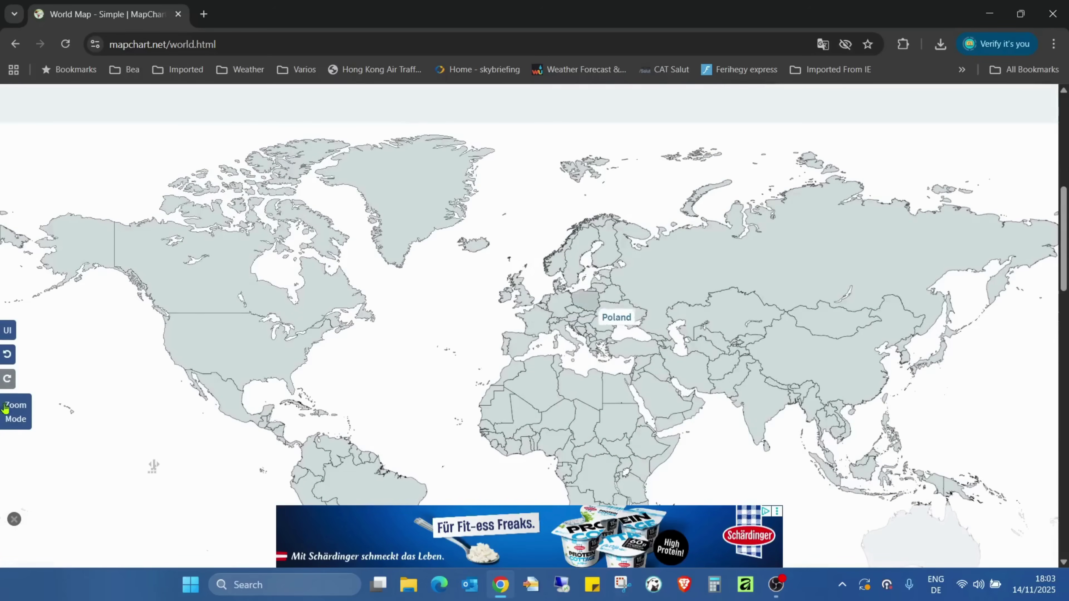
{"action": "left_click", "coordinate": [17, 406]}
{"action": "scroll", "coordinate": [571, 347], "scroll_direction": "up", "scroll_amount": 5}
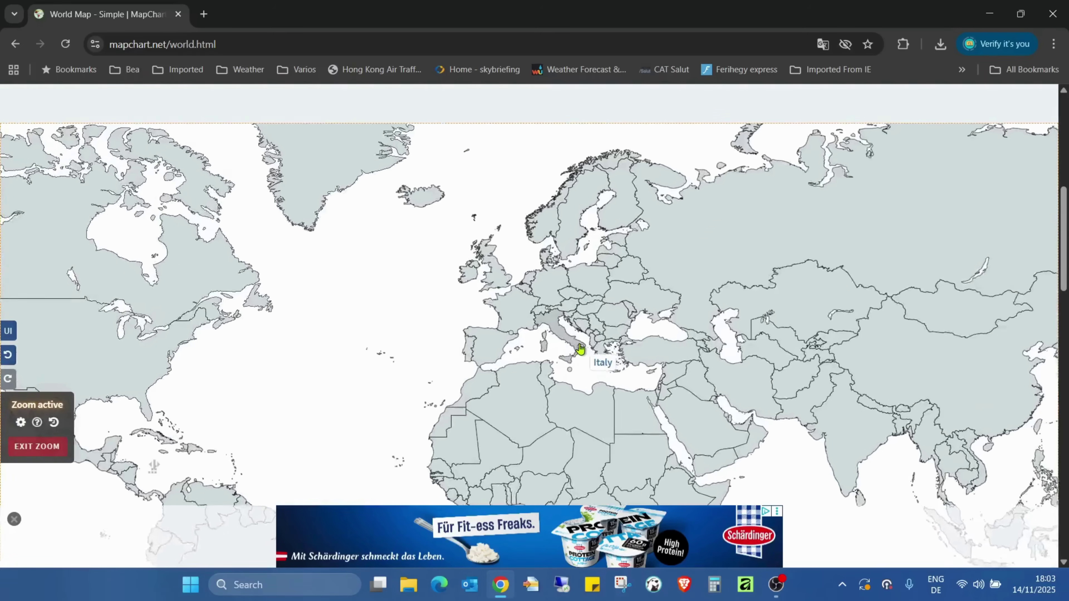
{"action": "scroll", "coordinate": [350, 350], "scroll_direction": "up", "scroll_amount": 5}
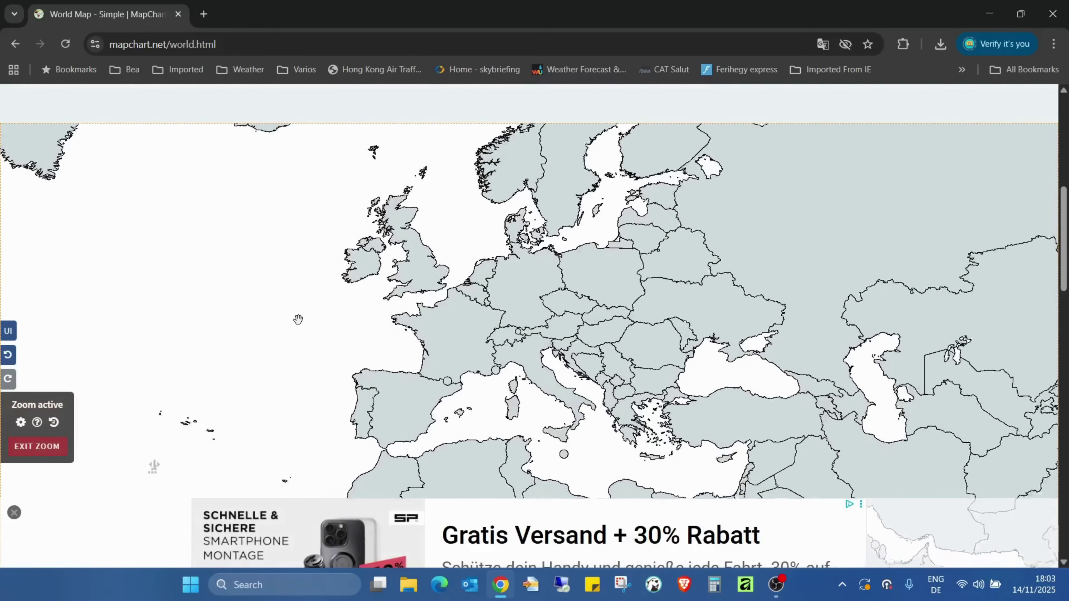
{"action": "left_click", "coordinate": [36, 448]}
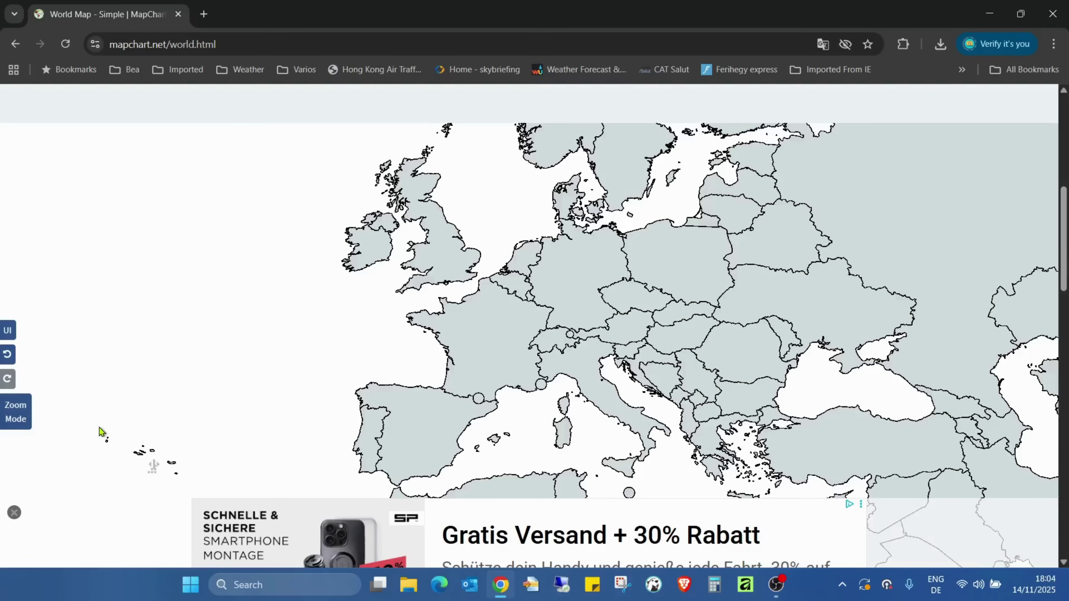
- Title the map's legend Company
{"action": "scroll", "coordinate": [114, 459], "scroll_direction": "down", "scroll_amount": 10}
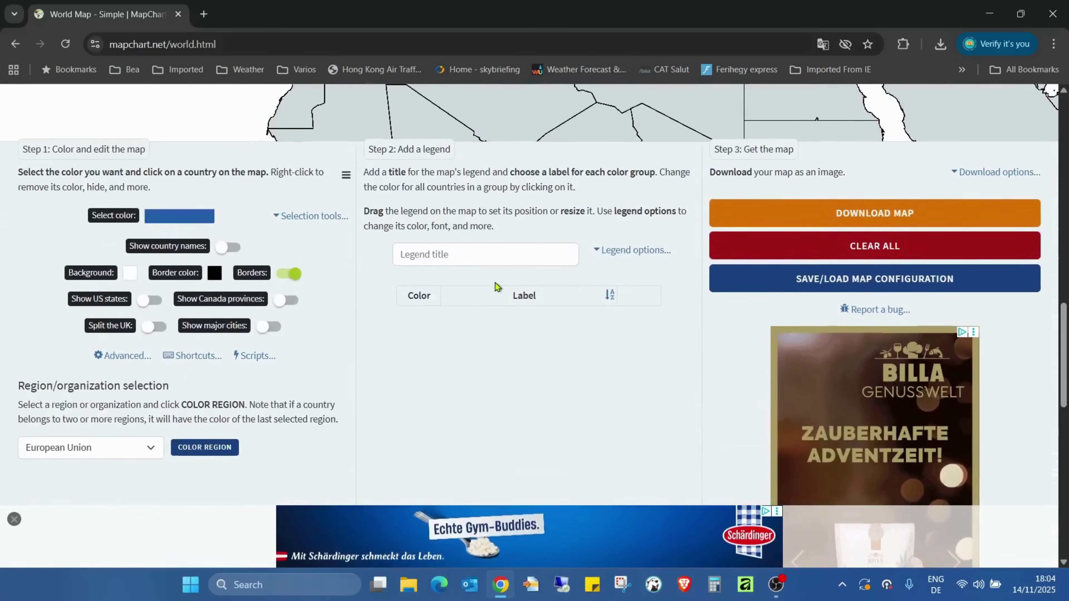
{"action": "left_click", "coordinate": [495, 253]}
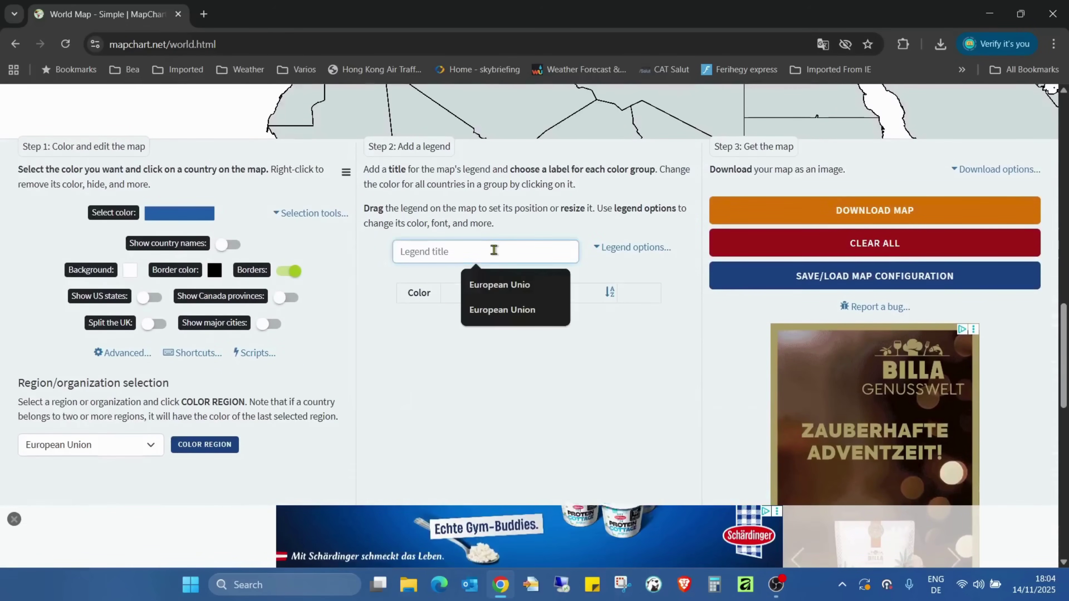
{"action": "type", "text": "Company"}
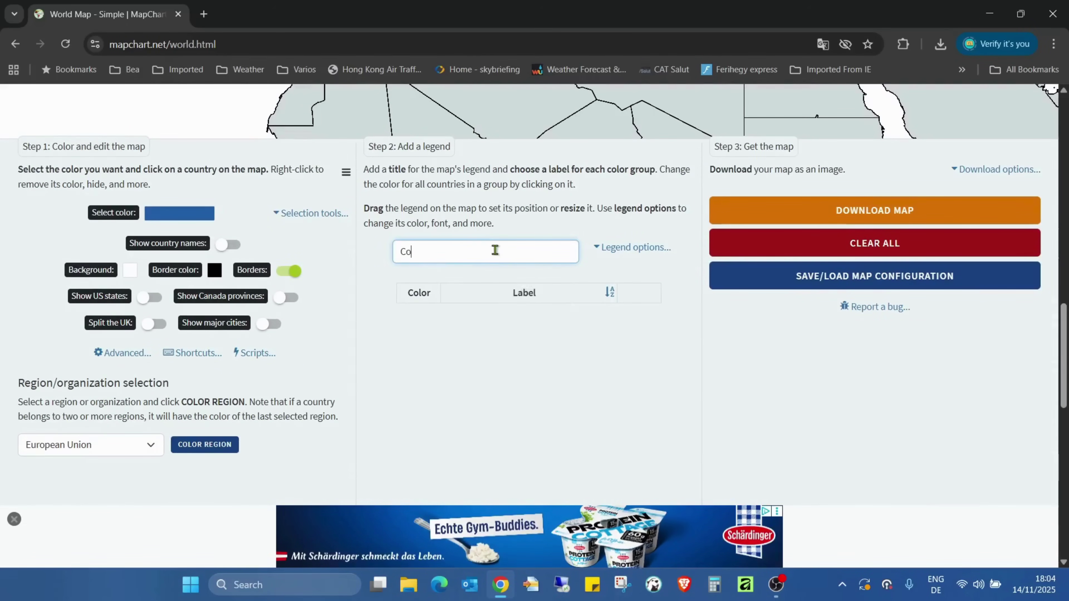
{"action": "left_click", "coordinate": [525, 371]}
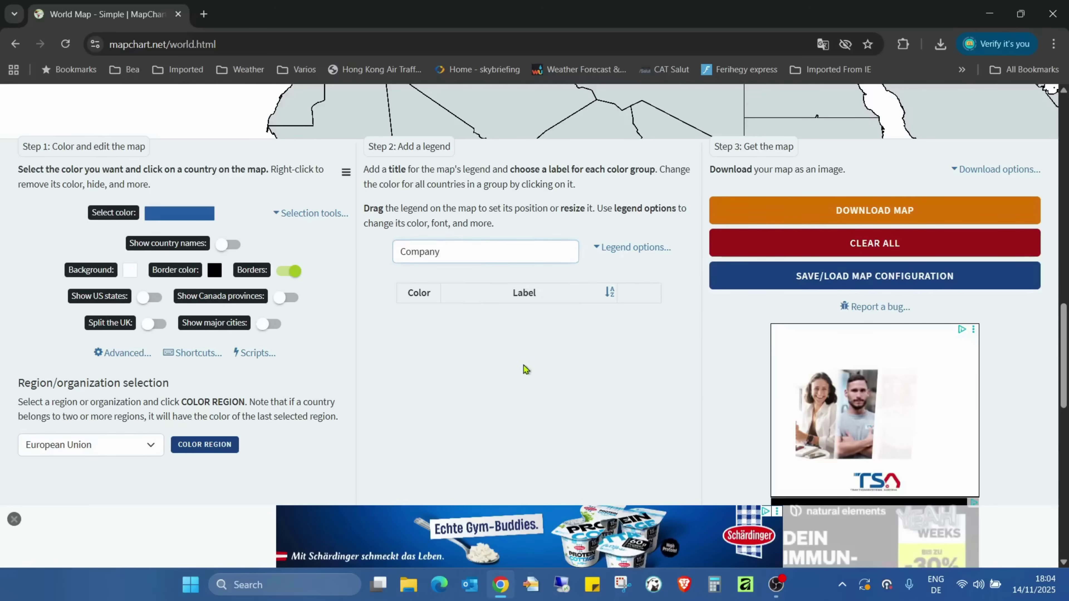
- Color Germany on the map and change its legend color group from blue to light orange
{"action": "scroll", "coordinate": [505, 303], "scroll_direction": "up", "scroll_amount": 10}
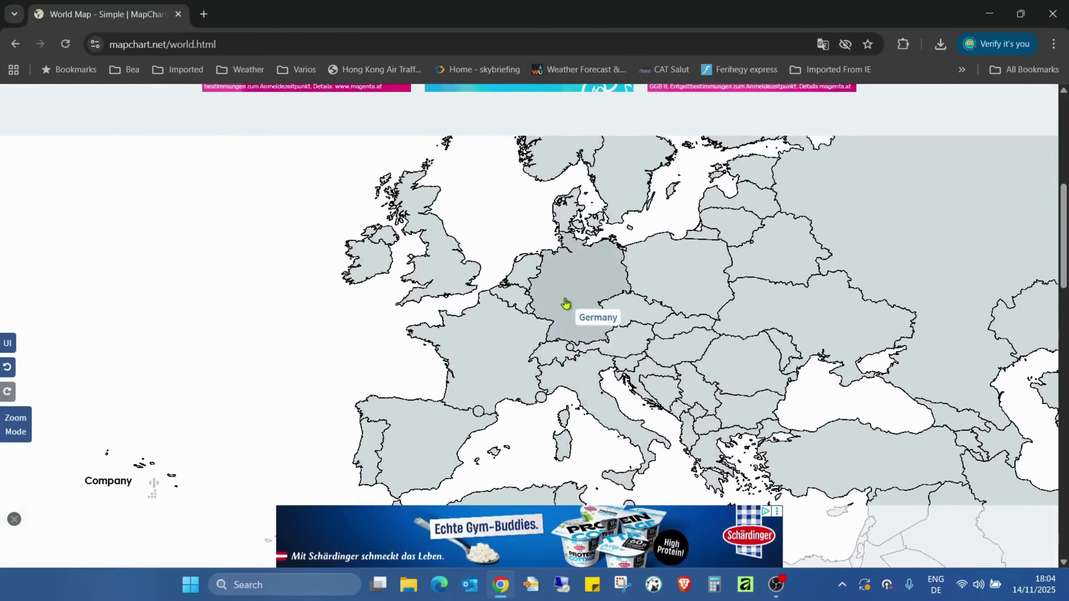
{"action": "left_click", "coordinate": [565, 303]}
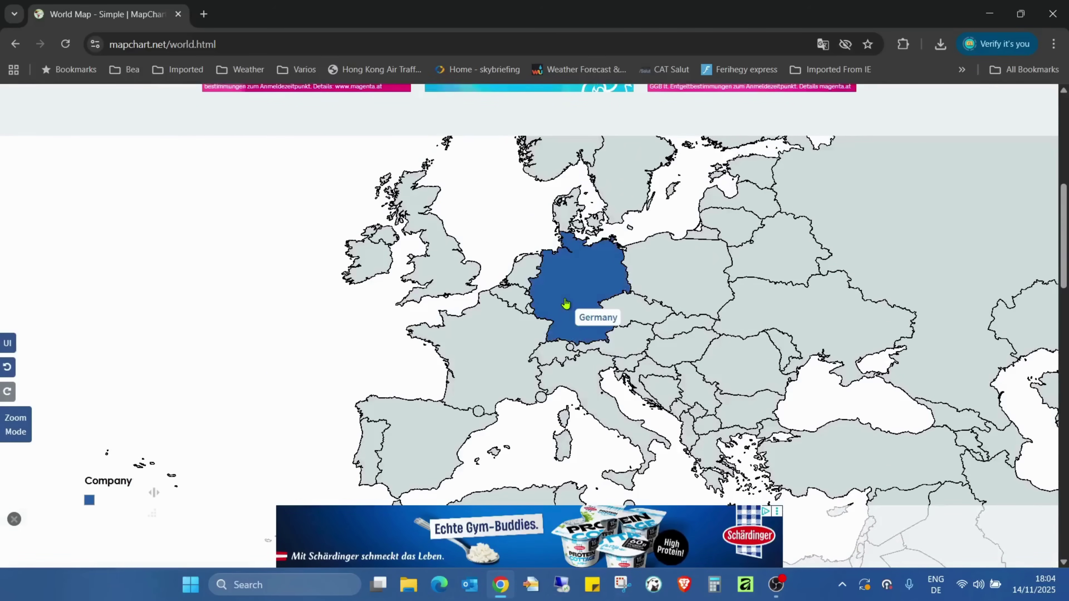
{"action": "scroll", "coordinate": [565, 303], "scroll_direction": "down", "scroll_amount": 3}
{"action": "scroll", "coordinate": [623, 511], "scroll_direction": "down", "scroll_amount": 10}
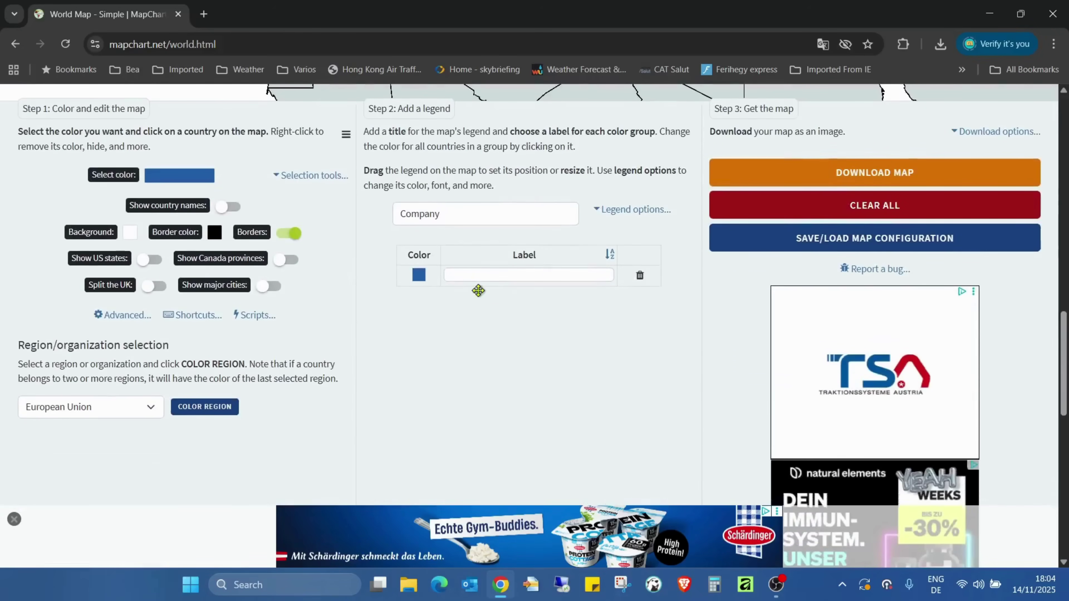
{"action": "left_click", "coordinate": [419, 277]}
{"action": "scroll", "coordinate": [490, 299], "scroll_direction": "up", "scroll_amount": 6}
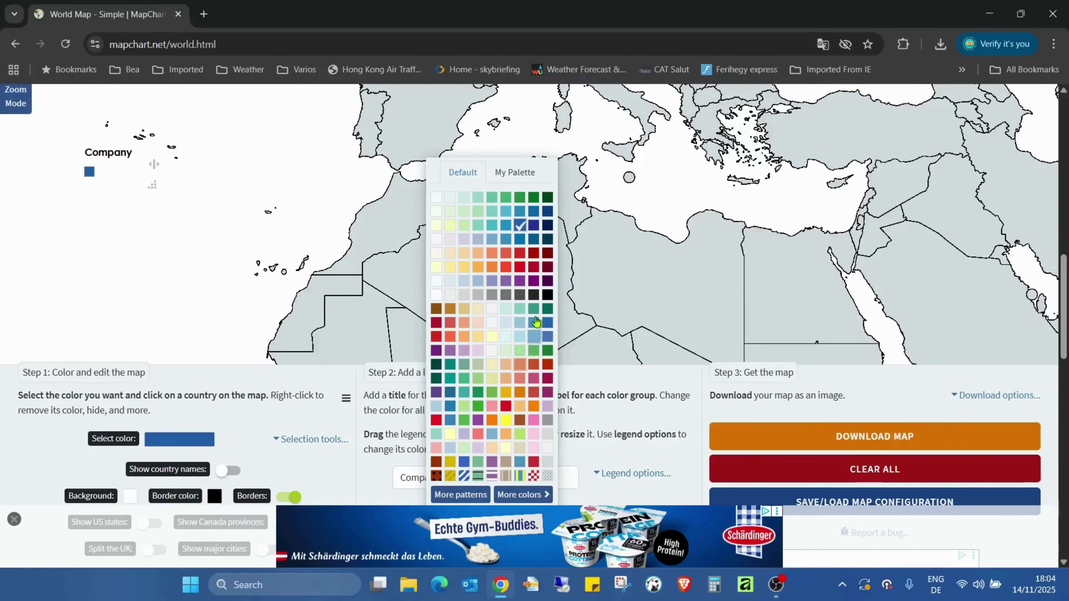
{"action": "left_click", "coordinate": [491, 253]}
{"action": "scroll", "coordinate": [553, 396], "scroll_direction": "up", "scroll_amount": 6}
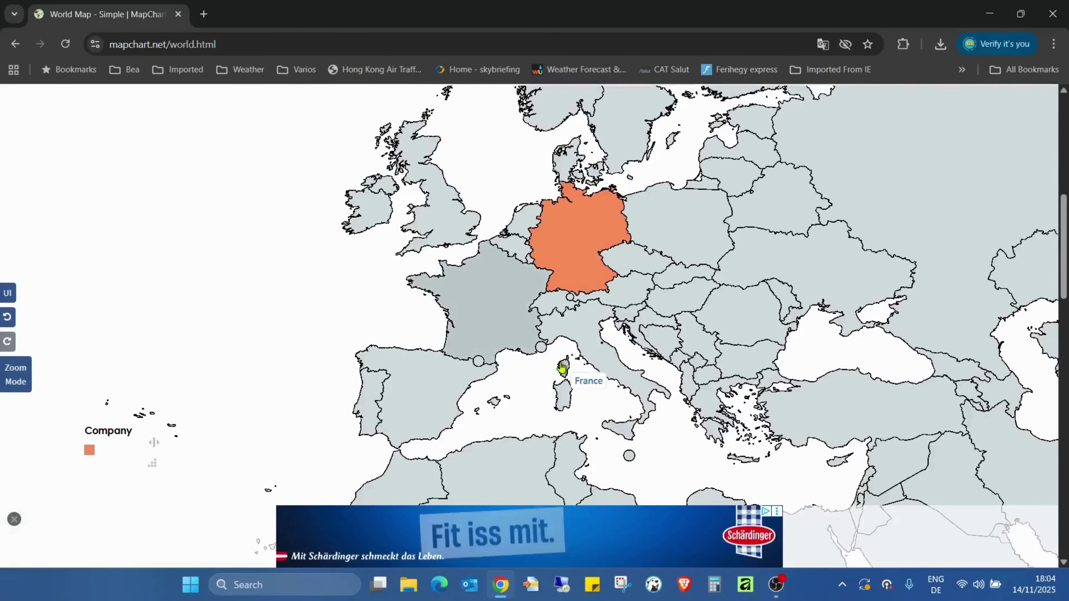
- Color Austria, Poland, Czechia and France with the same orange as Germany
{"action": "scroll", "coordinate": [555, 253], "scroll_direction": "up", "scroll_amount": 1}
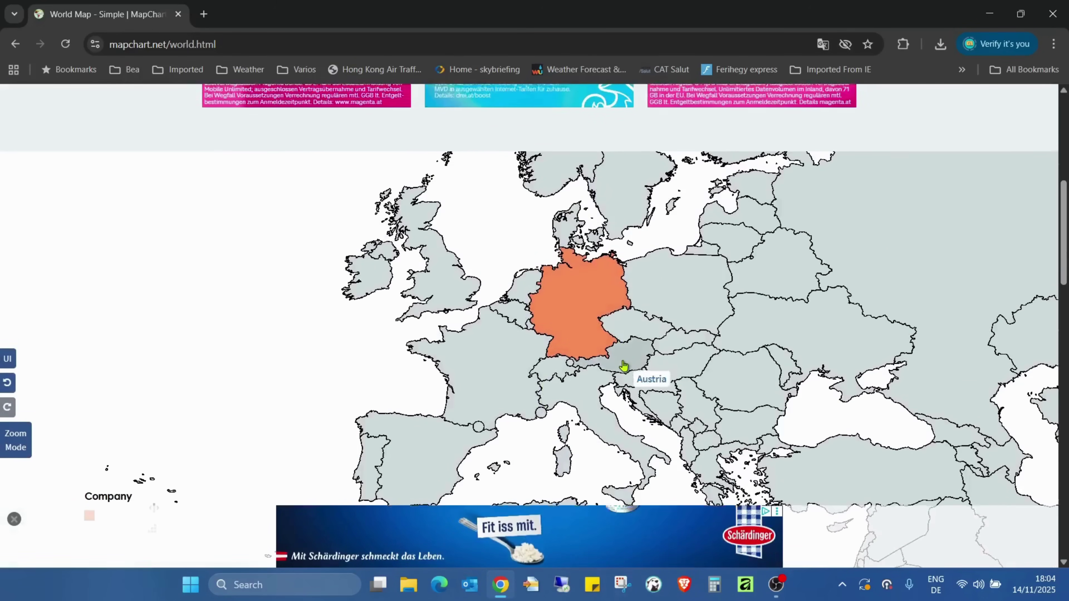
{"action": "scroll", "coordinate": [619, 321], "scroll_direction": "down", "scroll_amount": 1}
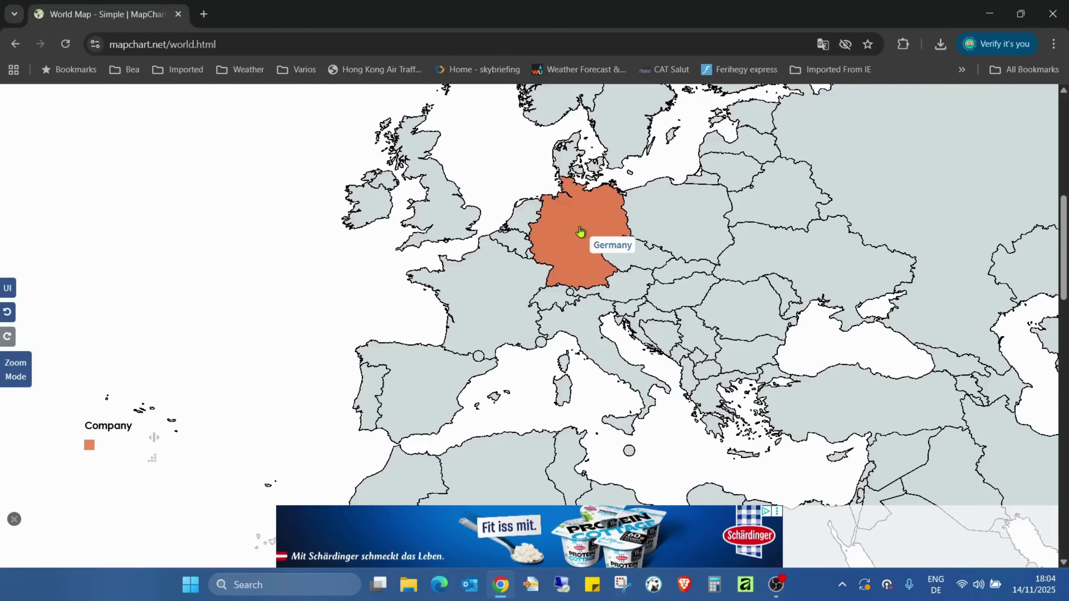
{"action": "scroll", "coordinate": [568, 315], "scroll_direction": "up", "scroll_amount": 1}
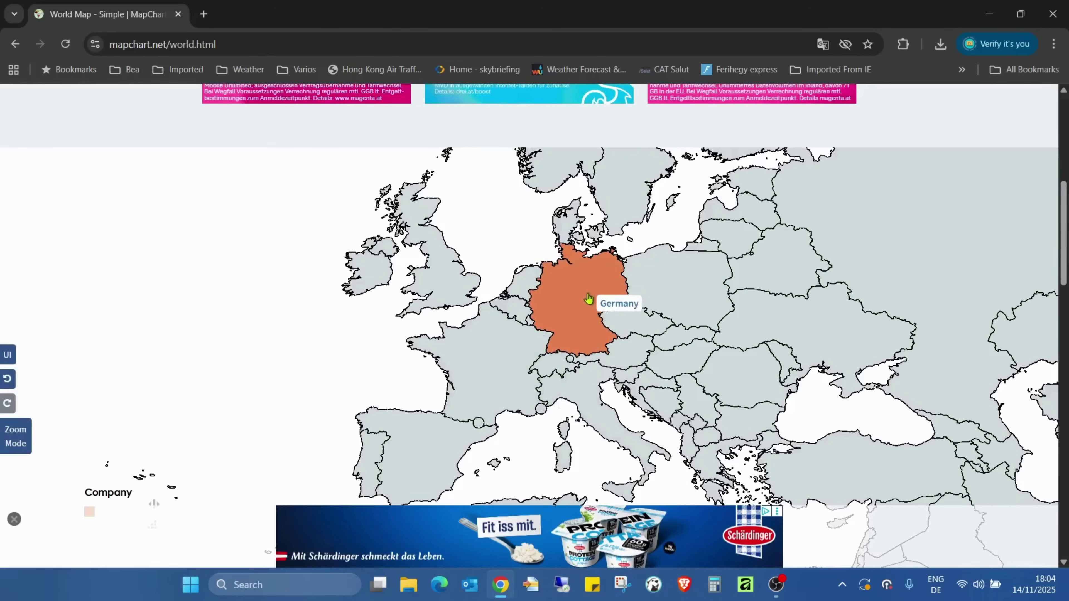
{"action": "left_click", "coordinate": [623, 351]}
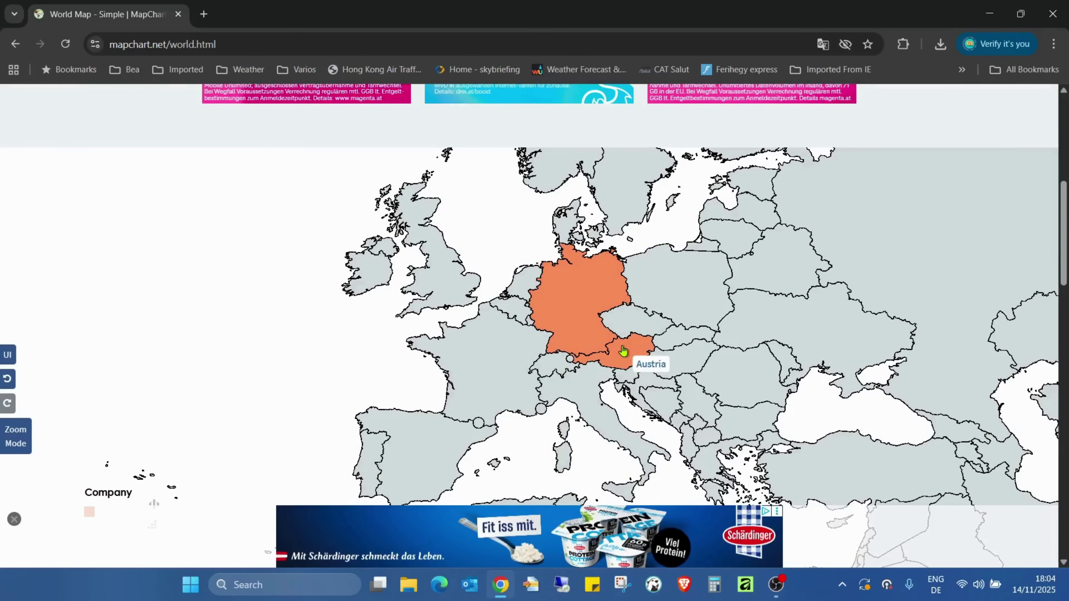
{"action": "left_click", "coordinate": [665, 295]}
{"action": "left_click", "coordinate": [641, 322]}
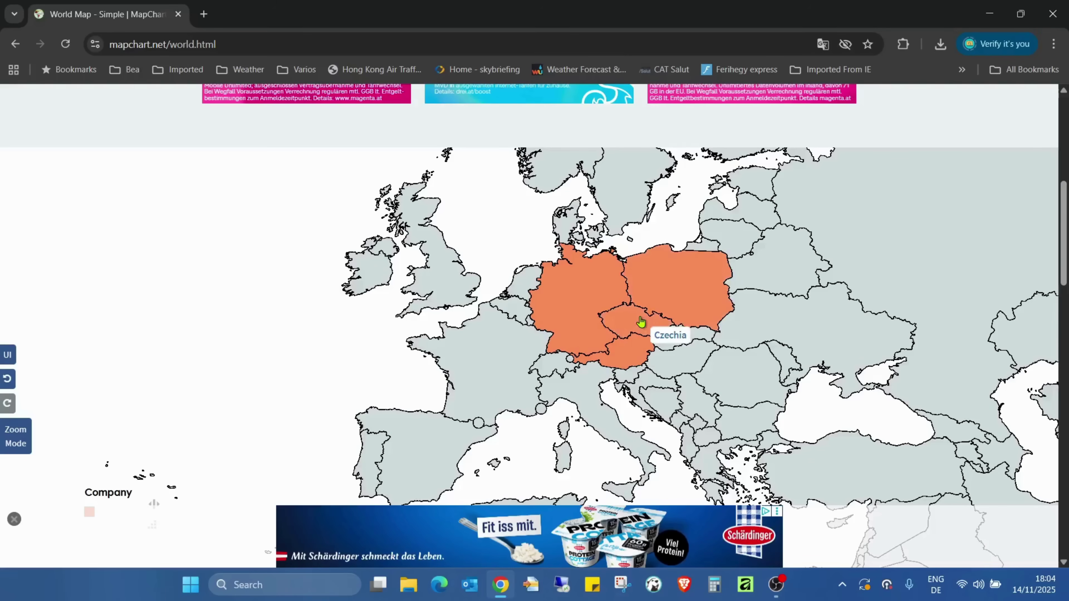
{"action": "left_click", "coordinate": [478, 349]}
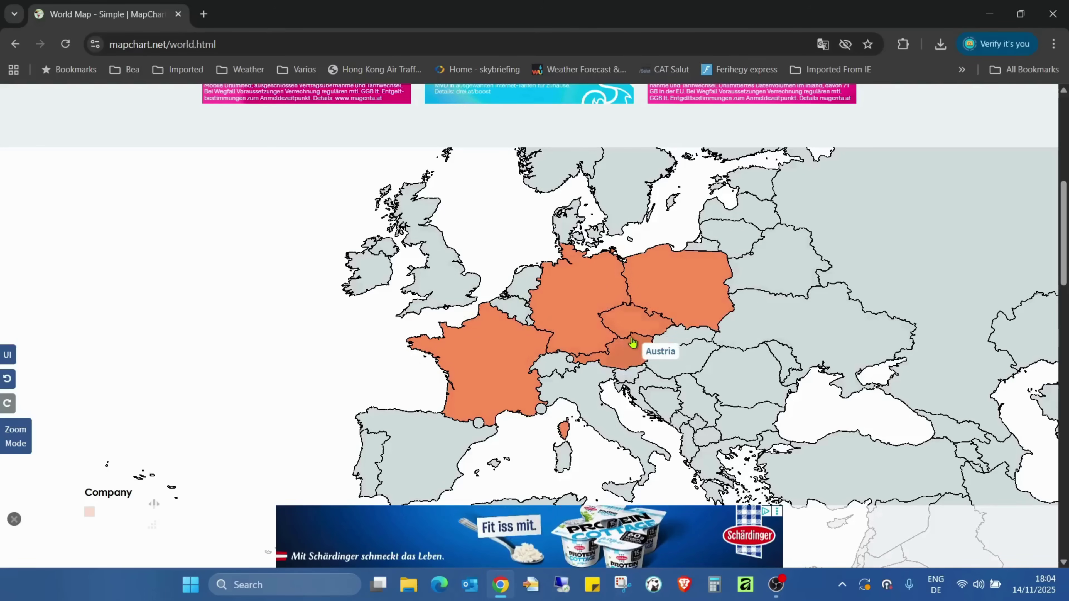
- Download the map as an image and open the downloaded Company.png file
{"action": "scroll", "coordinate": [880, 303], "scroll_direction": "down", "scroll_amount": 8}
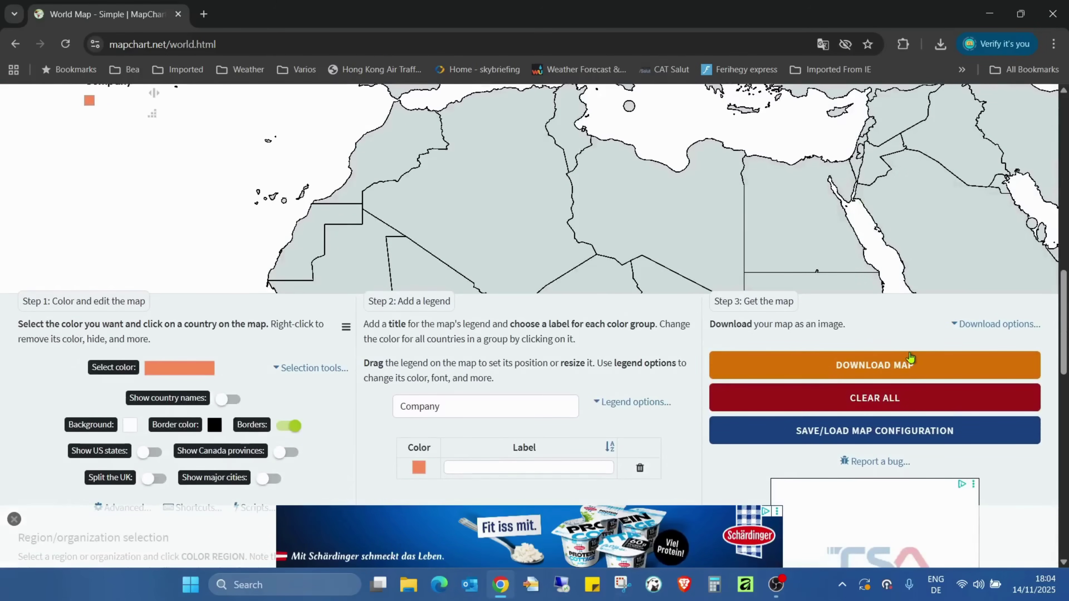
{"action": "left_click", "coordinate": [910, 363]}
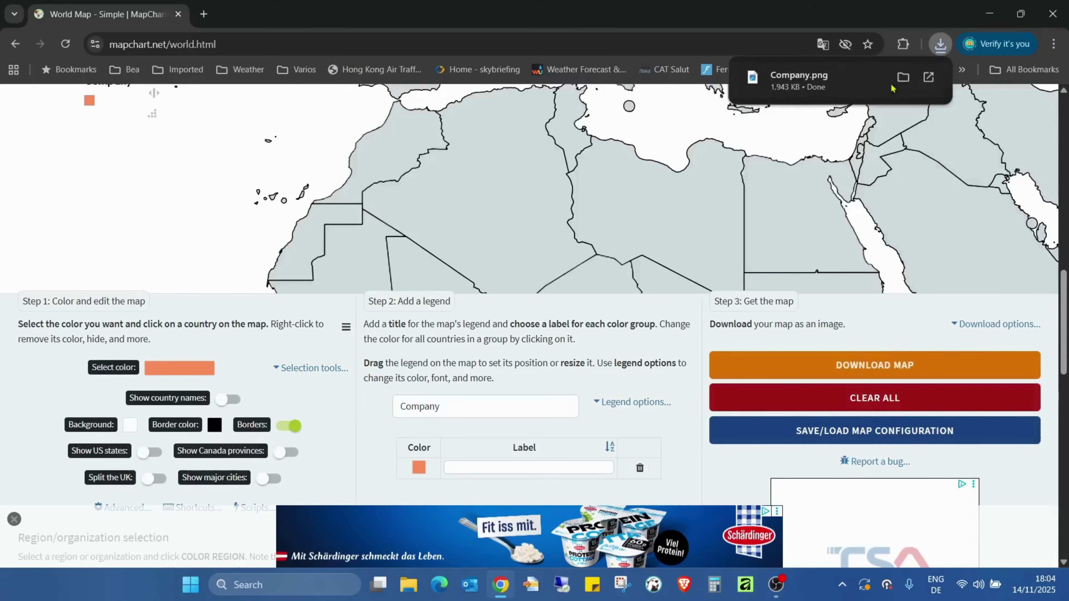
{"action": "left_click", "coordinate": [832, 87]}
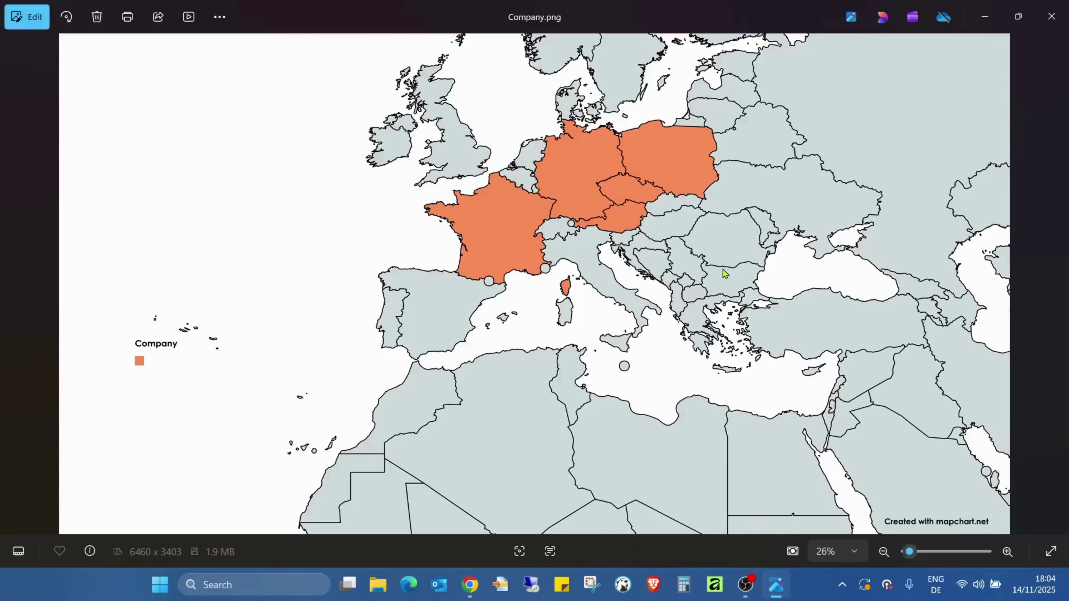